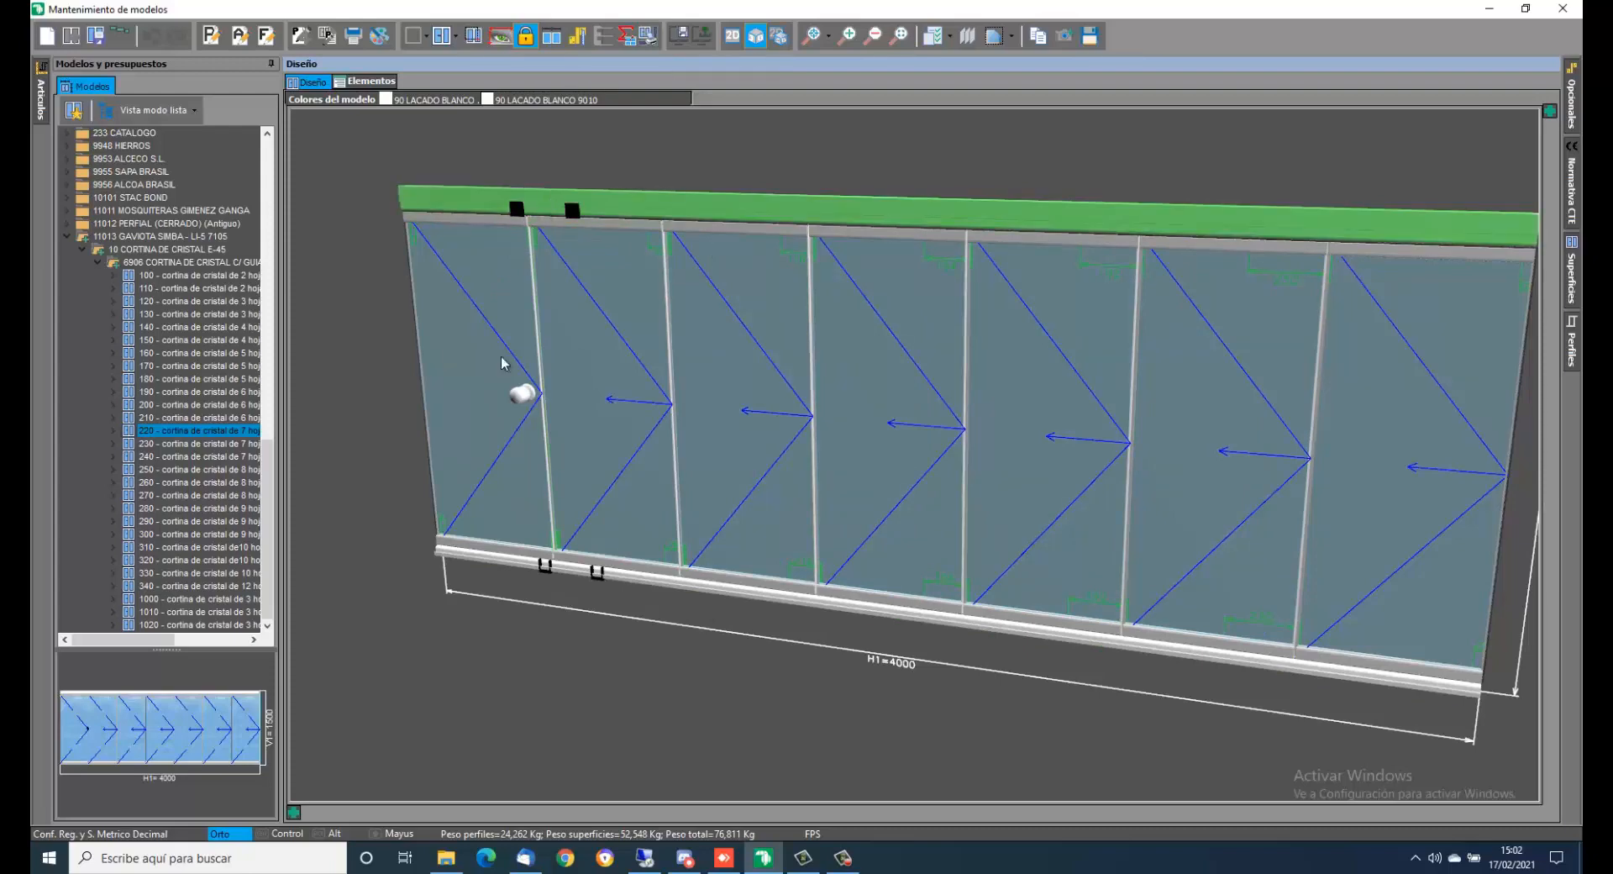
- Open the leaves of the seven-leaf glass curtain in the 3D model and view them stacked from several angles
middle_drag(796, 493, 777, 526)
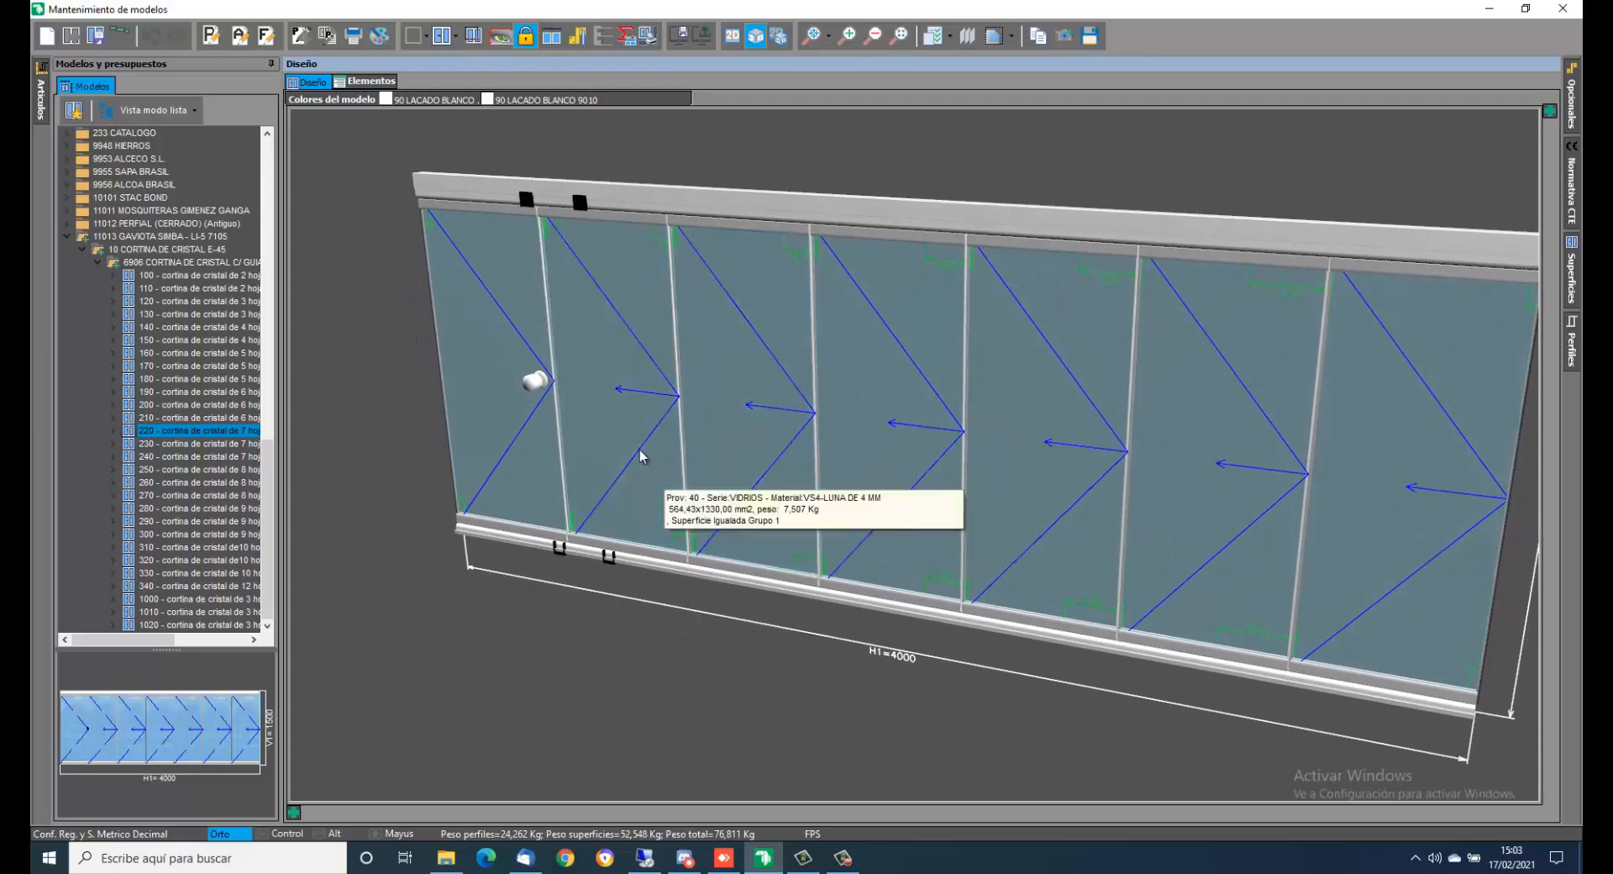
right_click(641, 487)
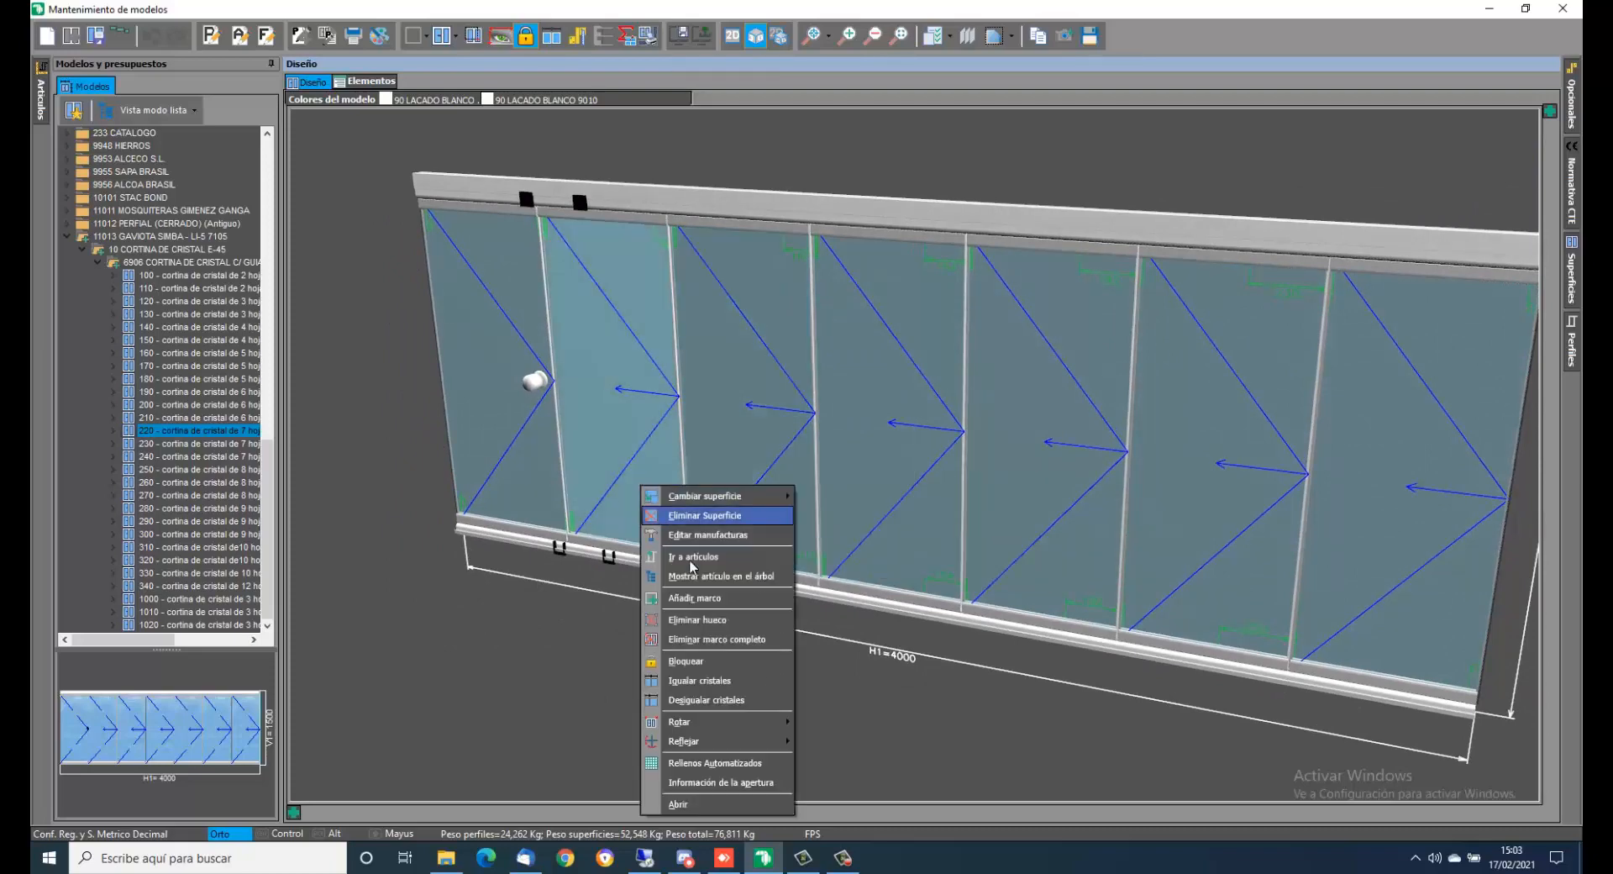
click(709, 805)
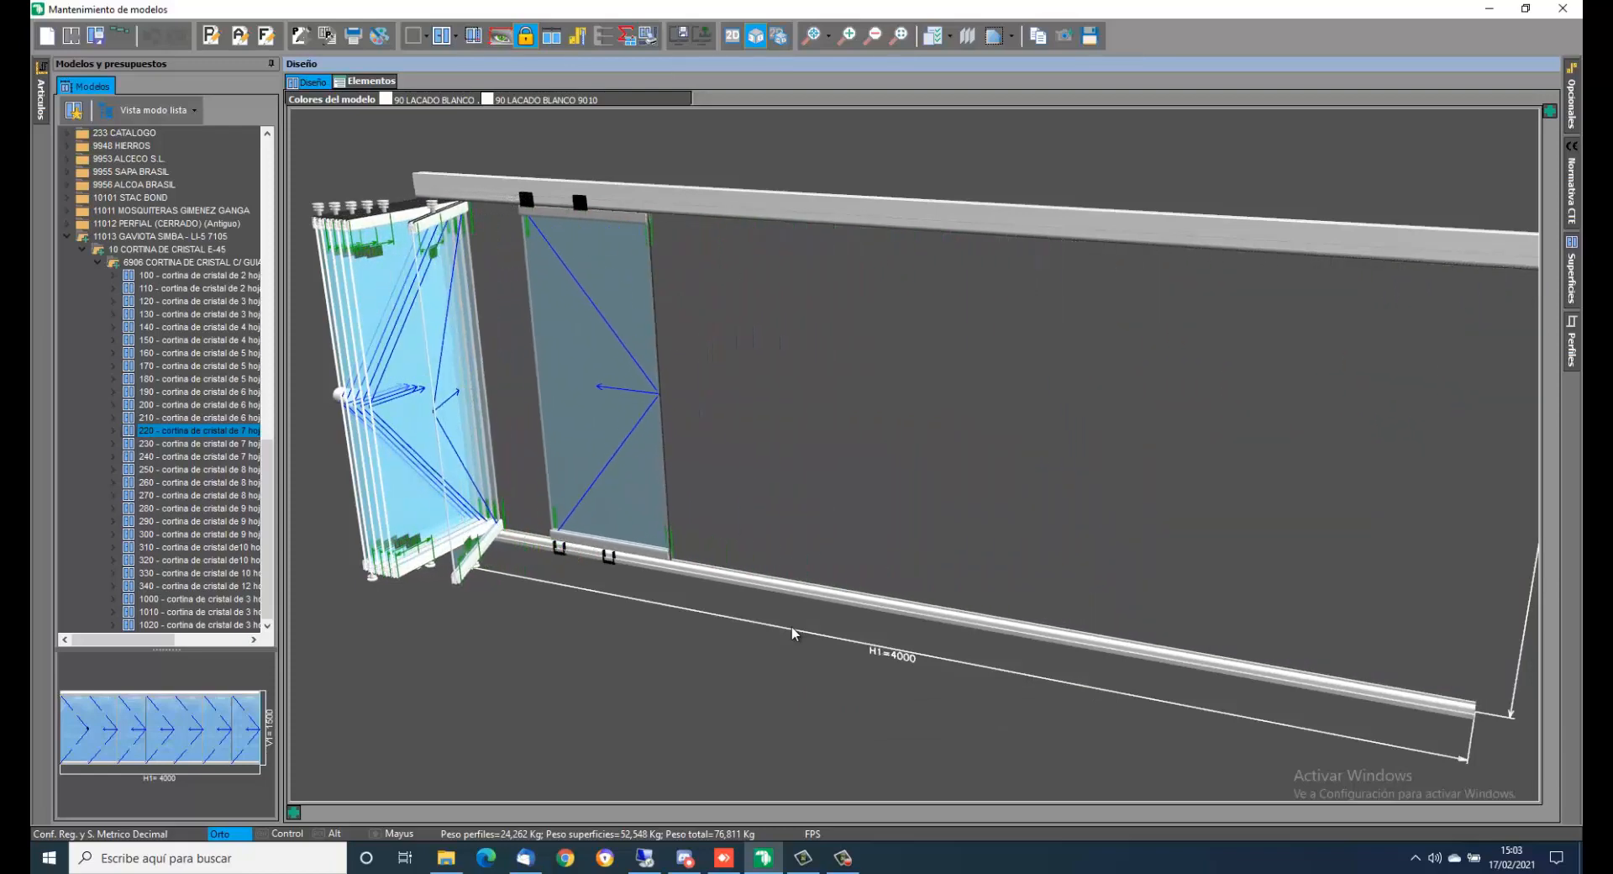
middle_drag(561, 407, 736, 362)
middle_drag(860, 505, 742, 471)
middle_drag(745, 219, 702, 252)
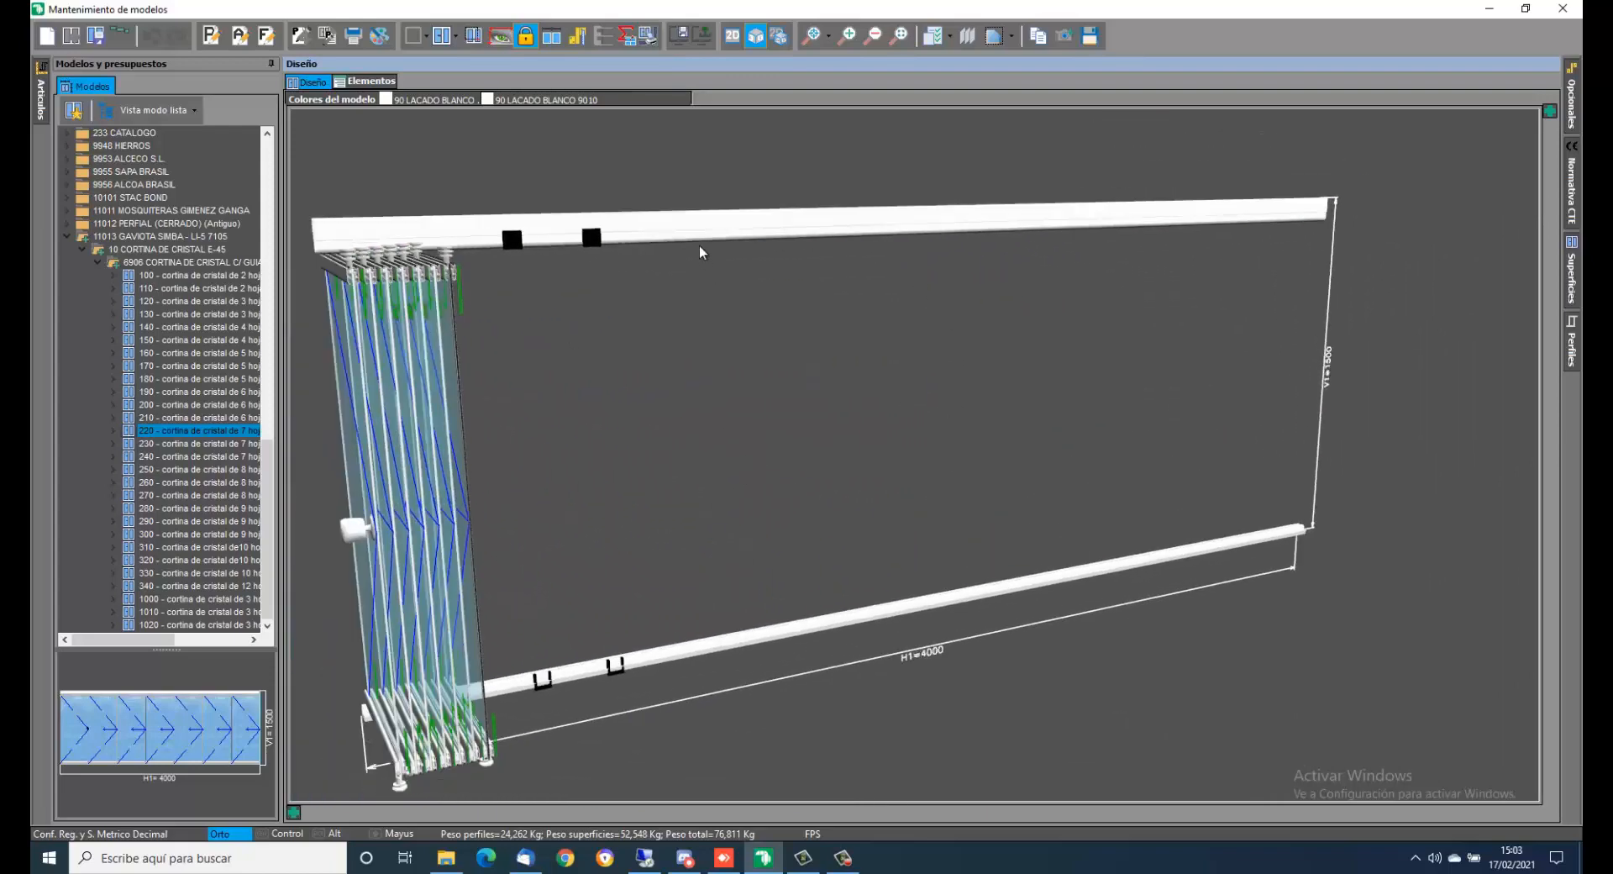
- Display the opening information for the upper frame profile and move its window aside from the stacked leaves
click(701, 229)
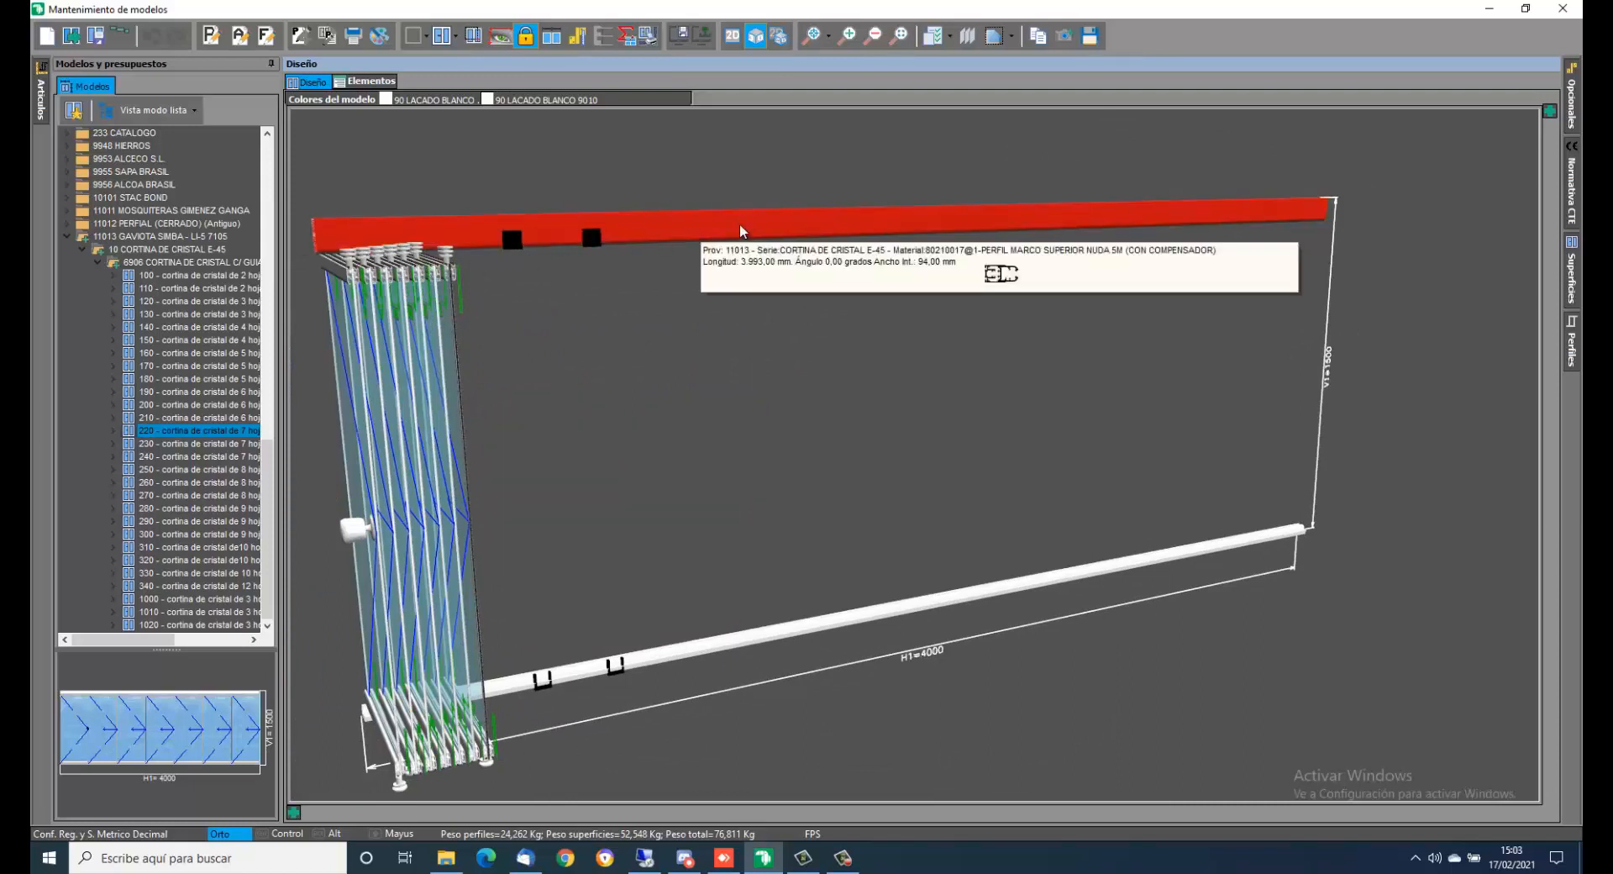
right_click(719, 229)
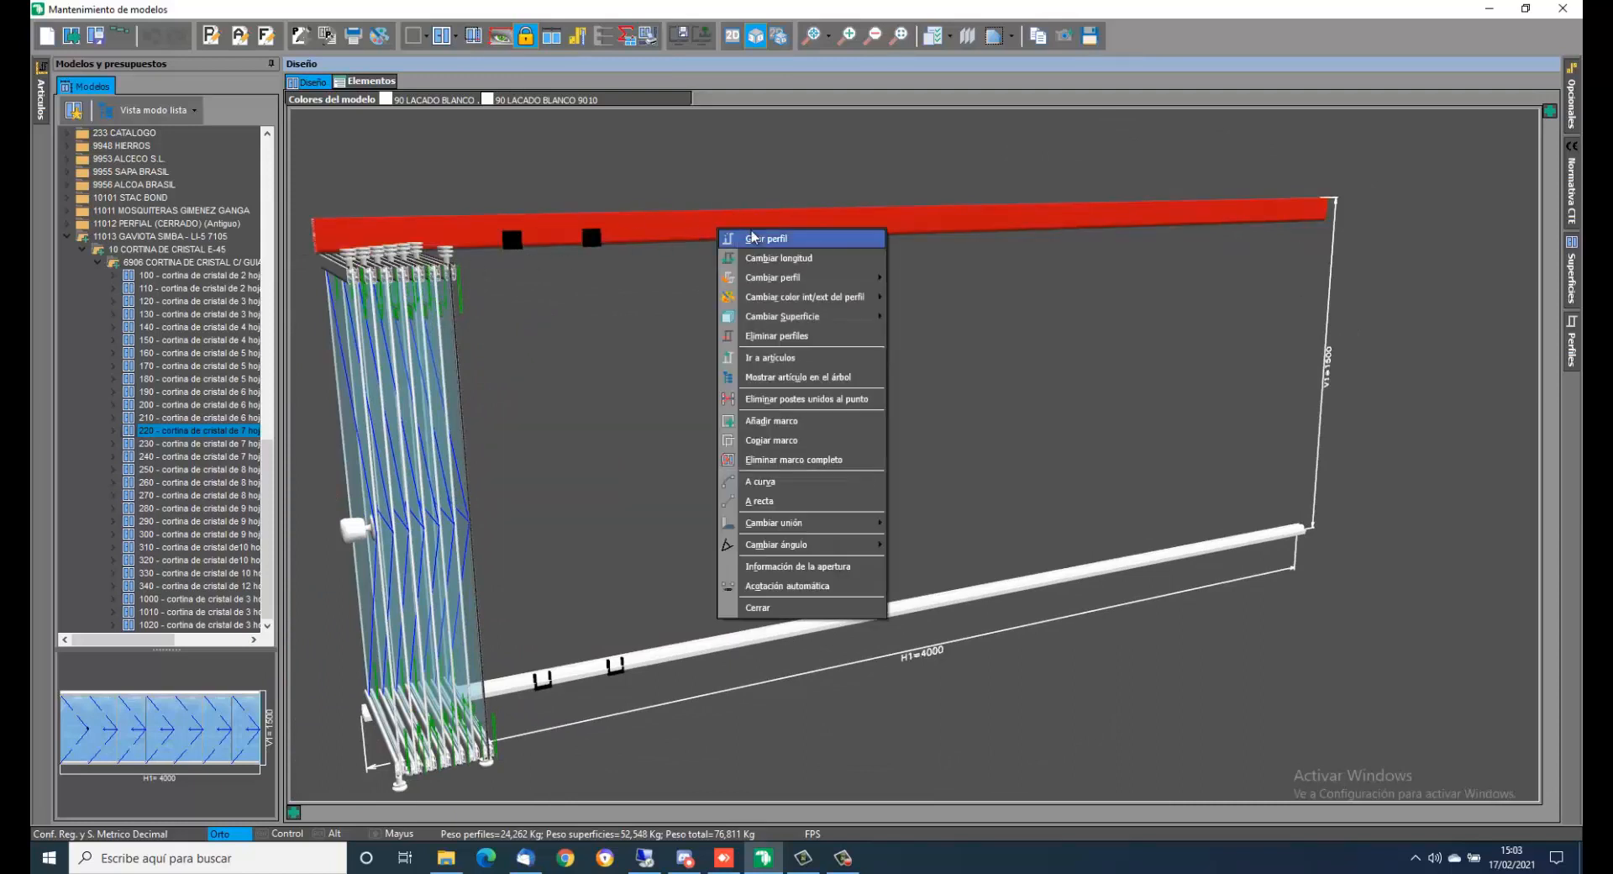
click(803, 573)
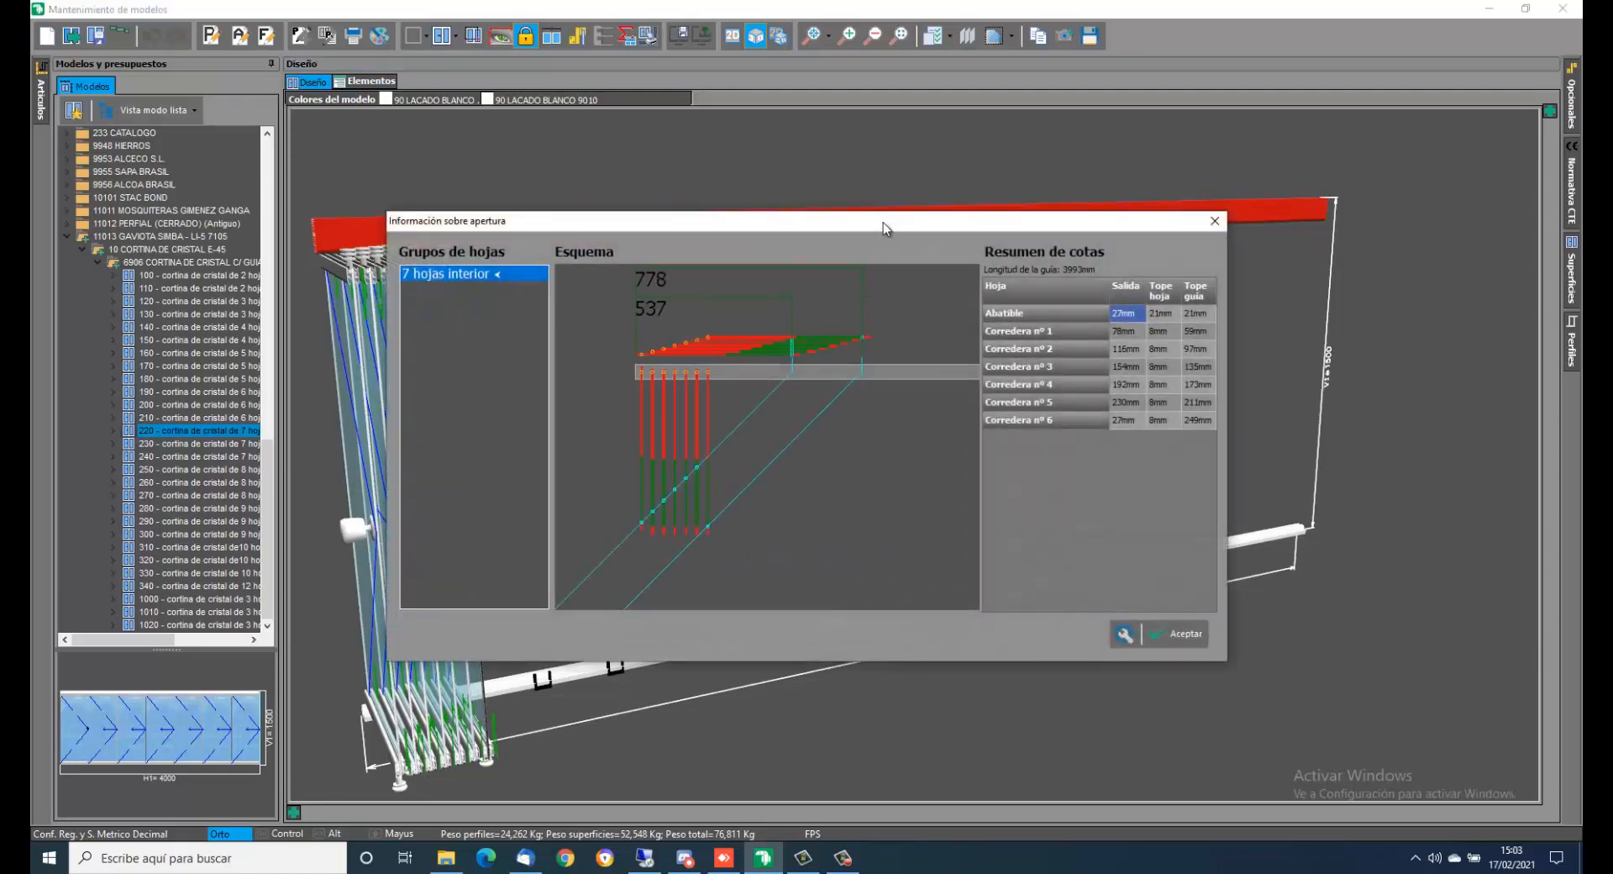
drag(884, 221, 1165, 277)
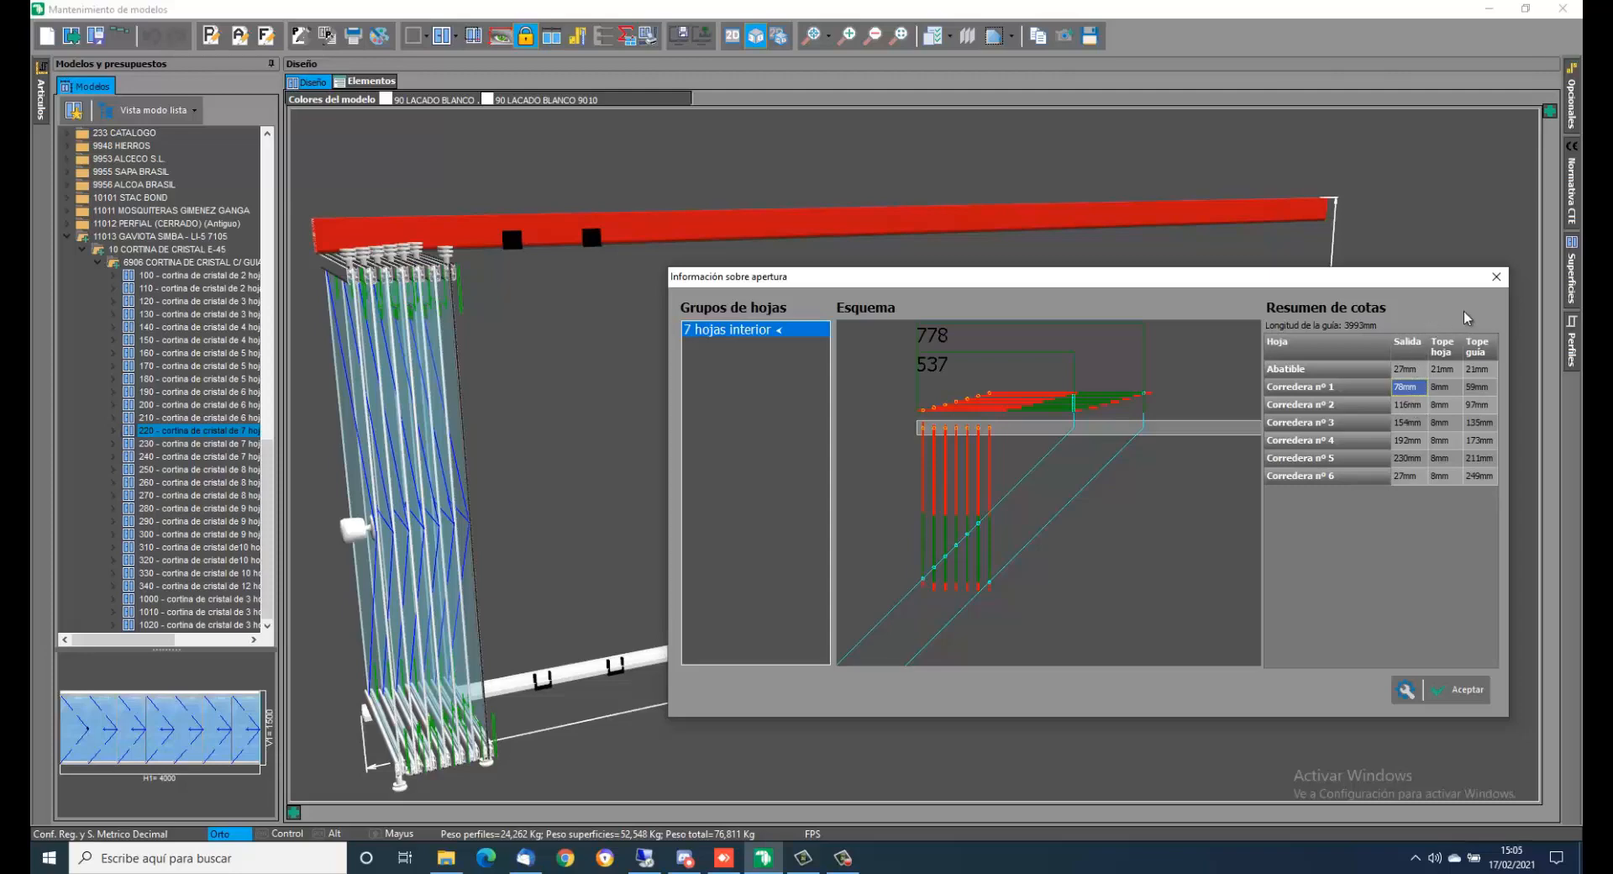
- Examine each leaf's exit, leaf stop and guide stop distances in the dimension summary, and close the opening information
click(1445, 388)
click(1478, 387)
click(1477, 369)
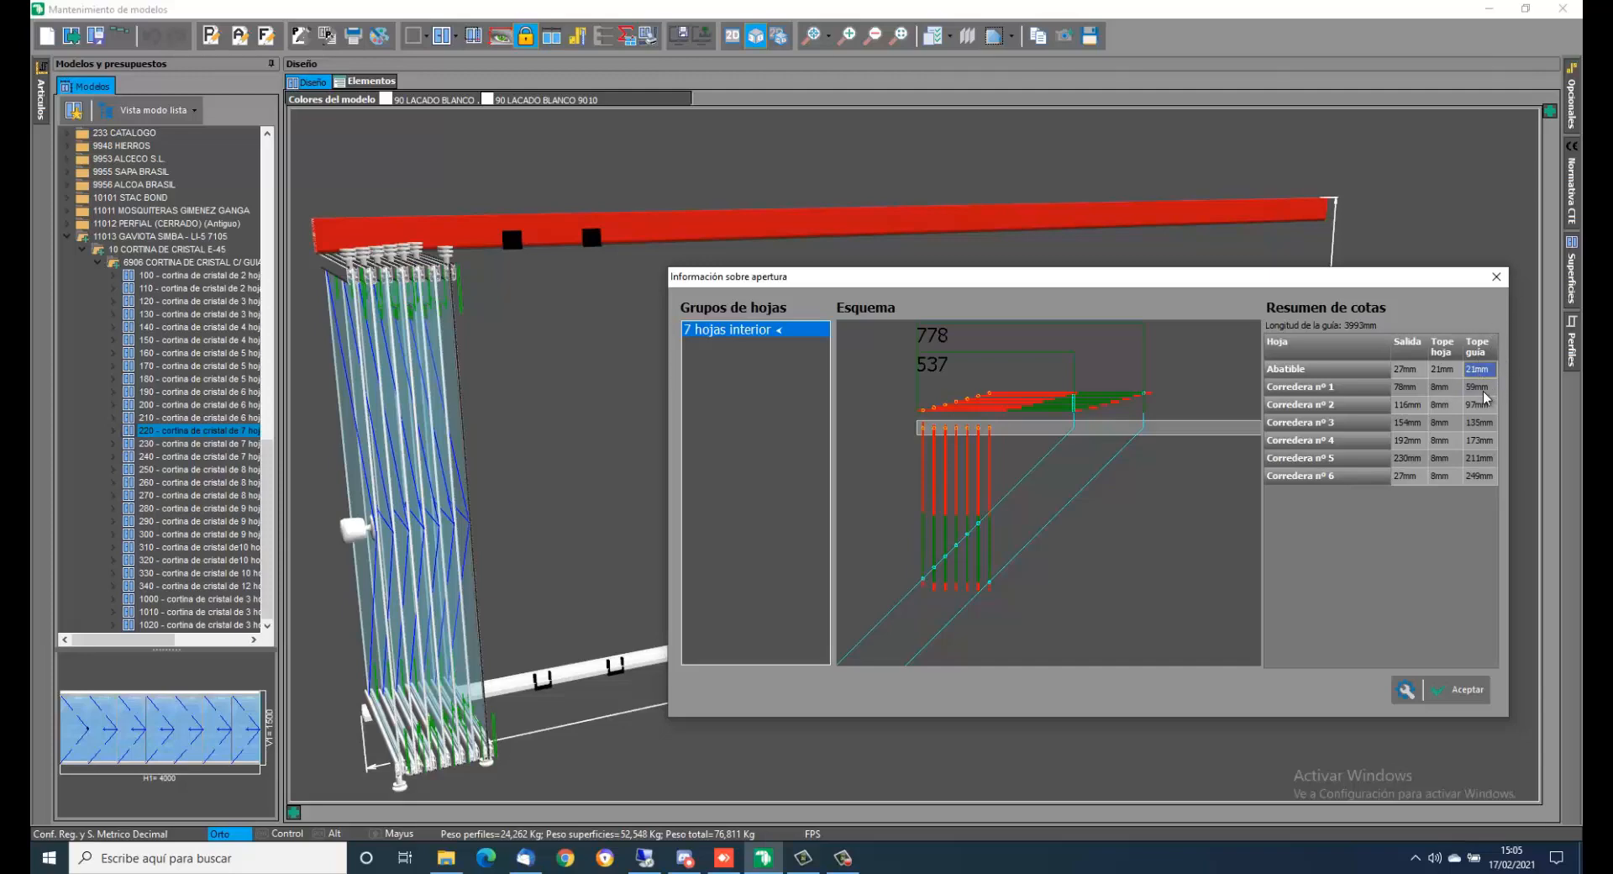
click(1480, 390)
click(1481, 408)
click(1484, 423)
click(1483, 440)
click(1482, 458)
click(1481, 477)
click(1408, 369)
click(1444, 370)
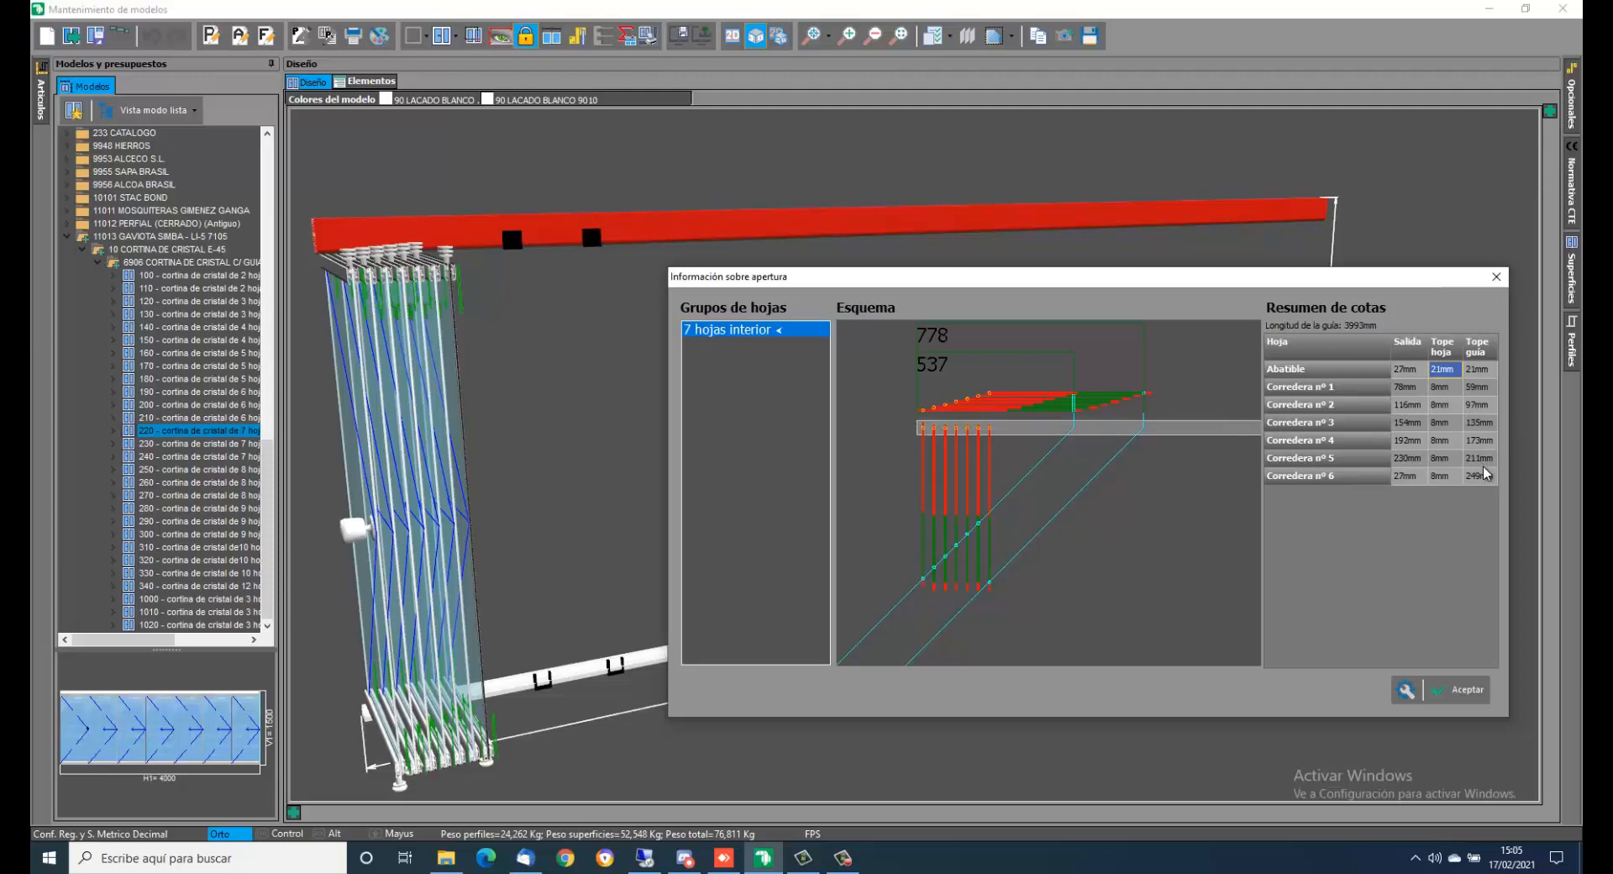
click(1471, 696)
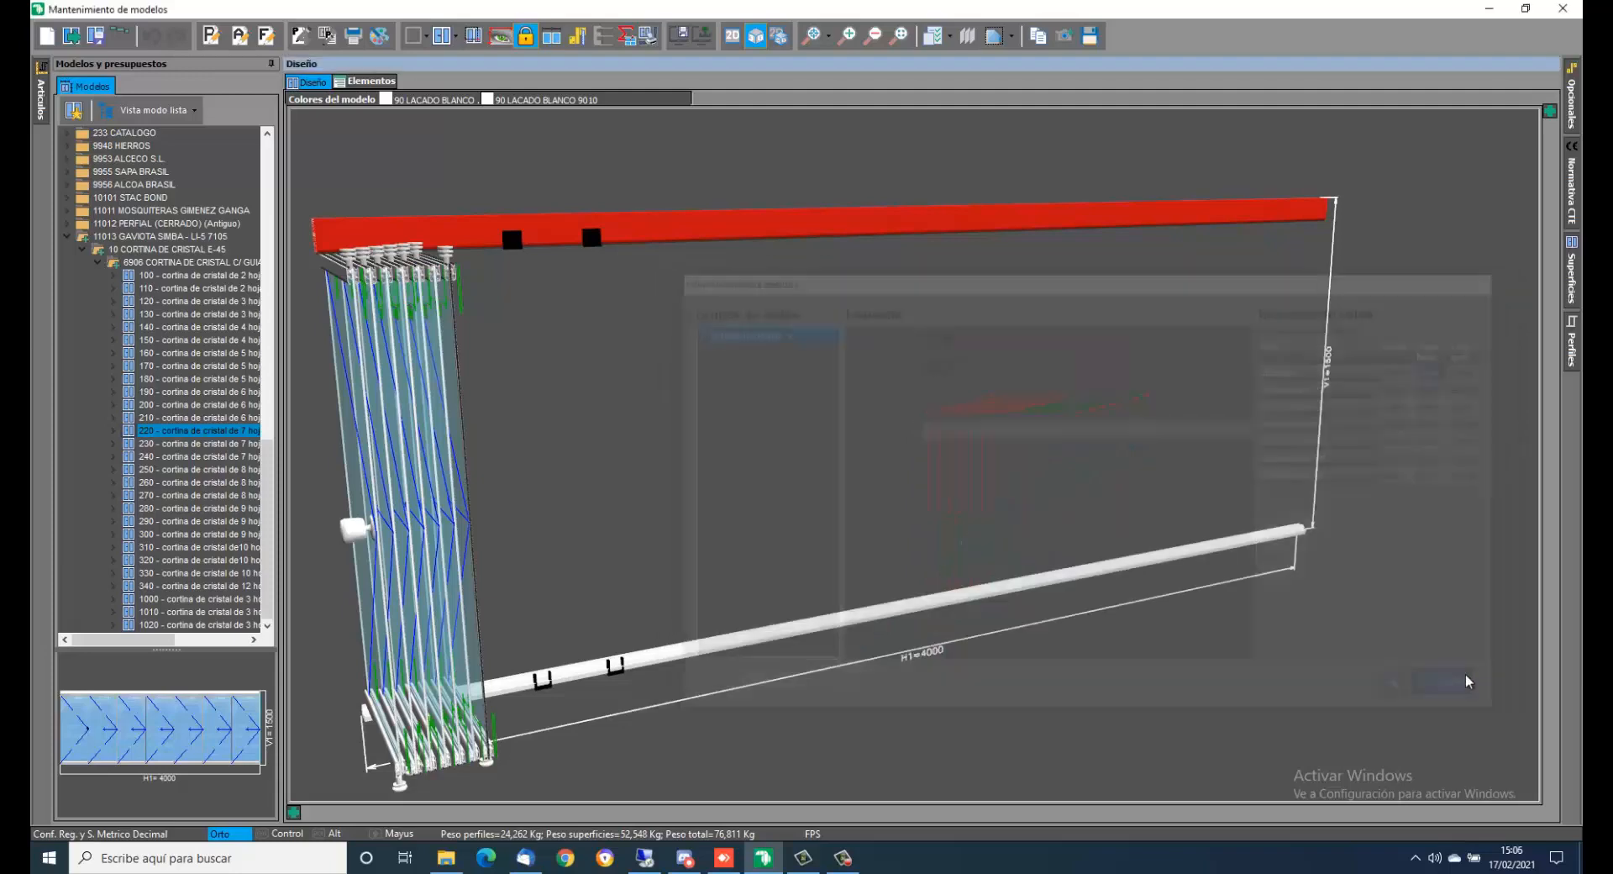
- Show the design in 2D and shift the dividers between the sliding leaves to give them uneven widths
middle_drag(925, 371, 1069, 405)
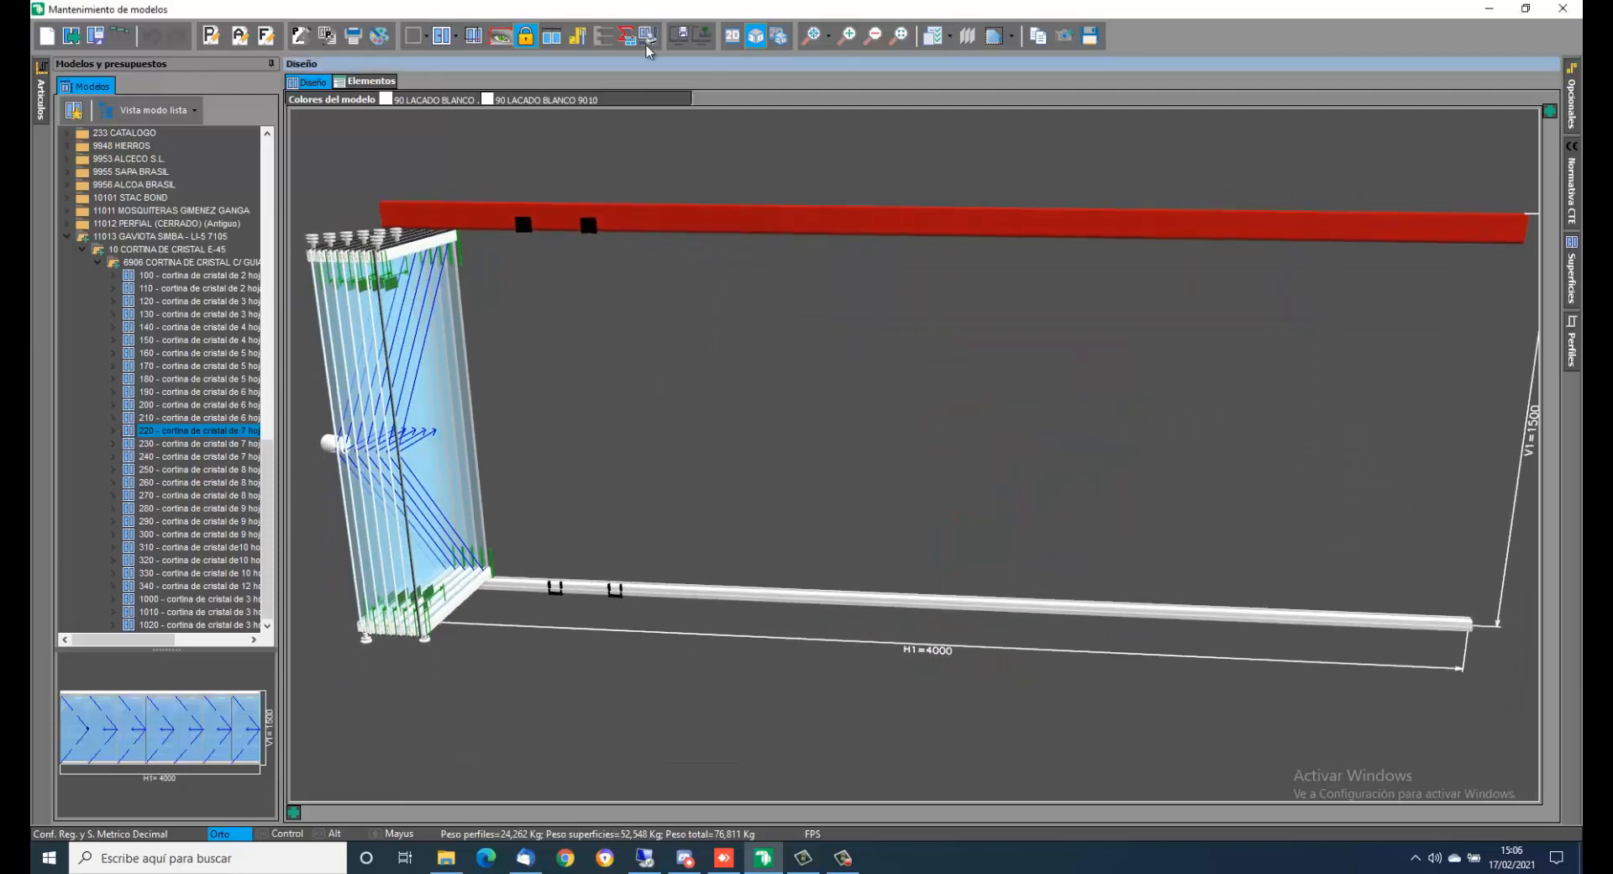
click(732, 35)
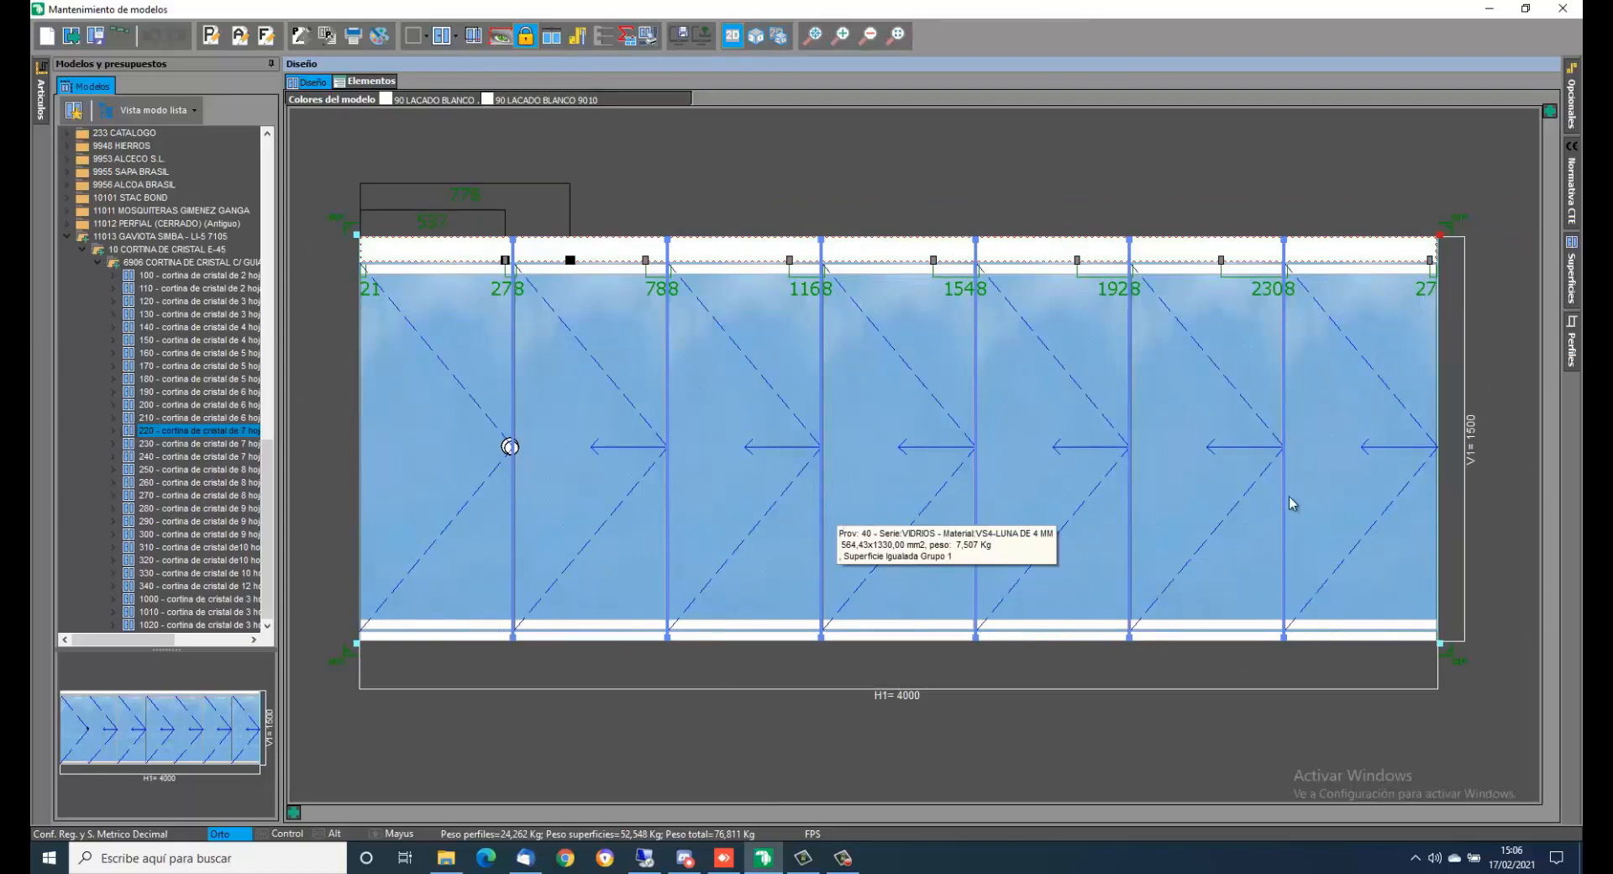
drag(1283, 431, 1301, 432)
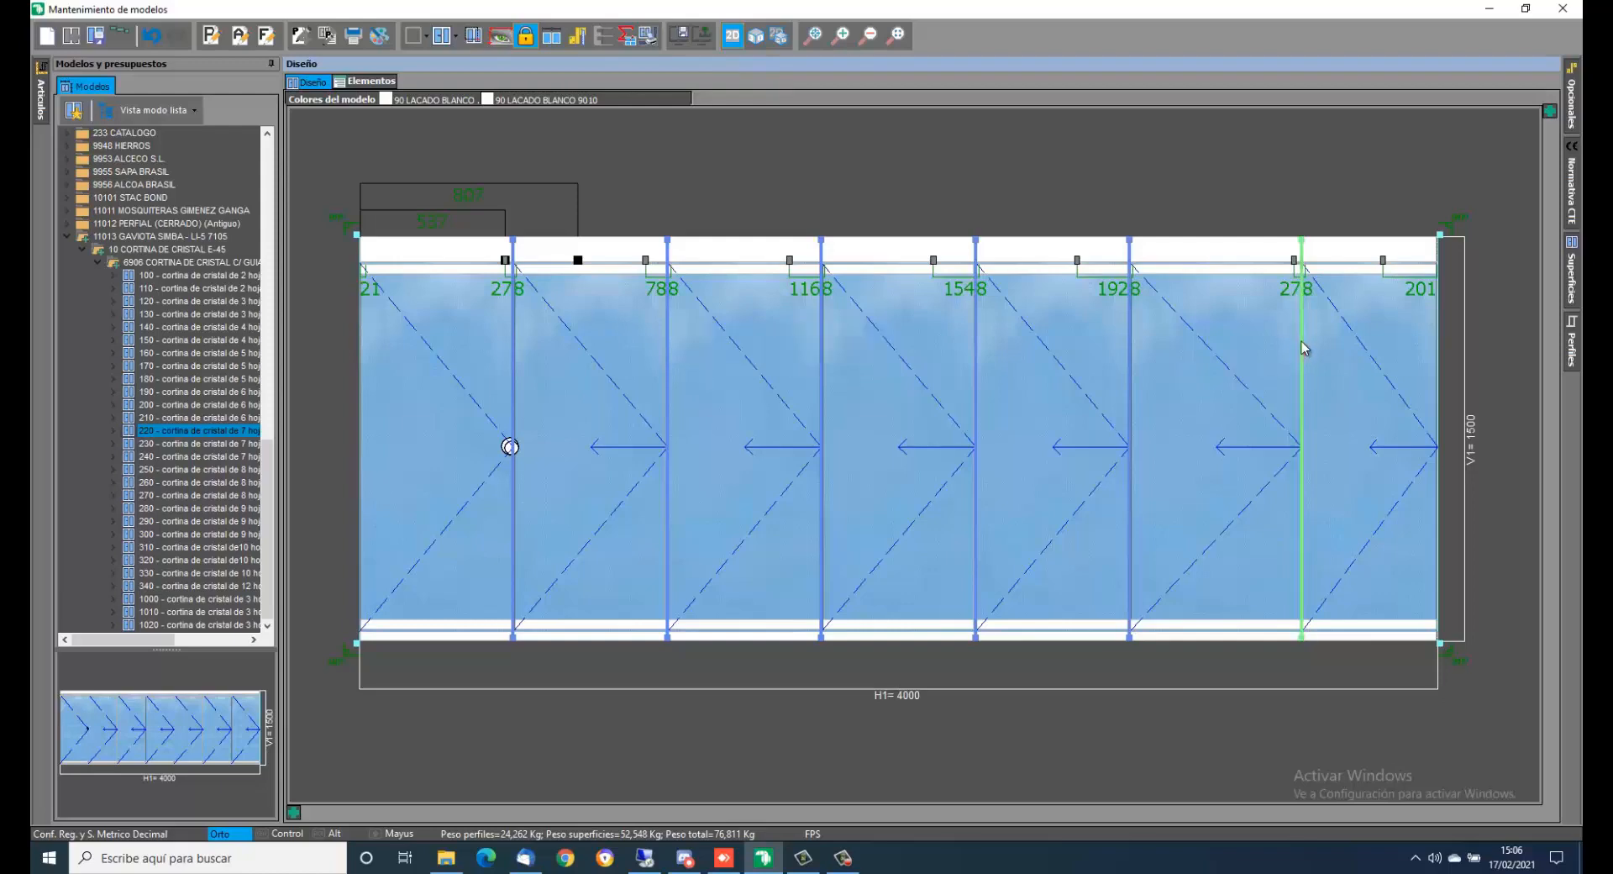
drag(1301, 351, 1256, 349)
drag(1256, 348, 1109, 342)
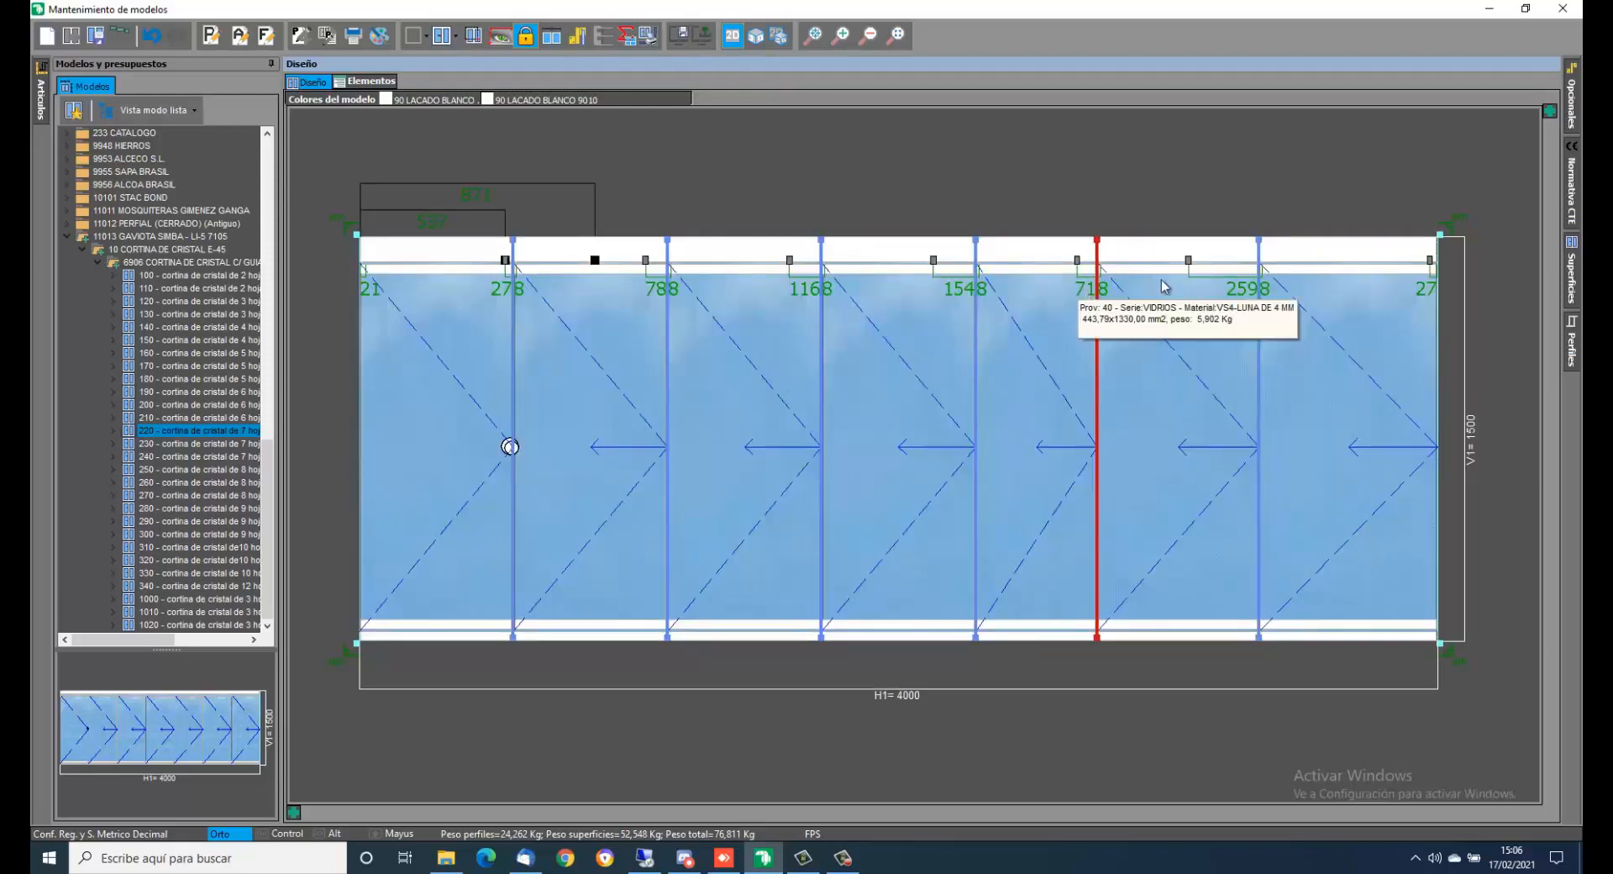
drag(977, 340, 931, 331)
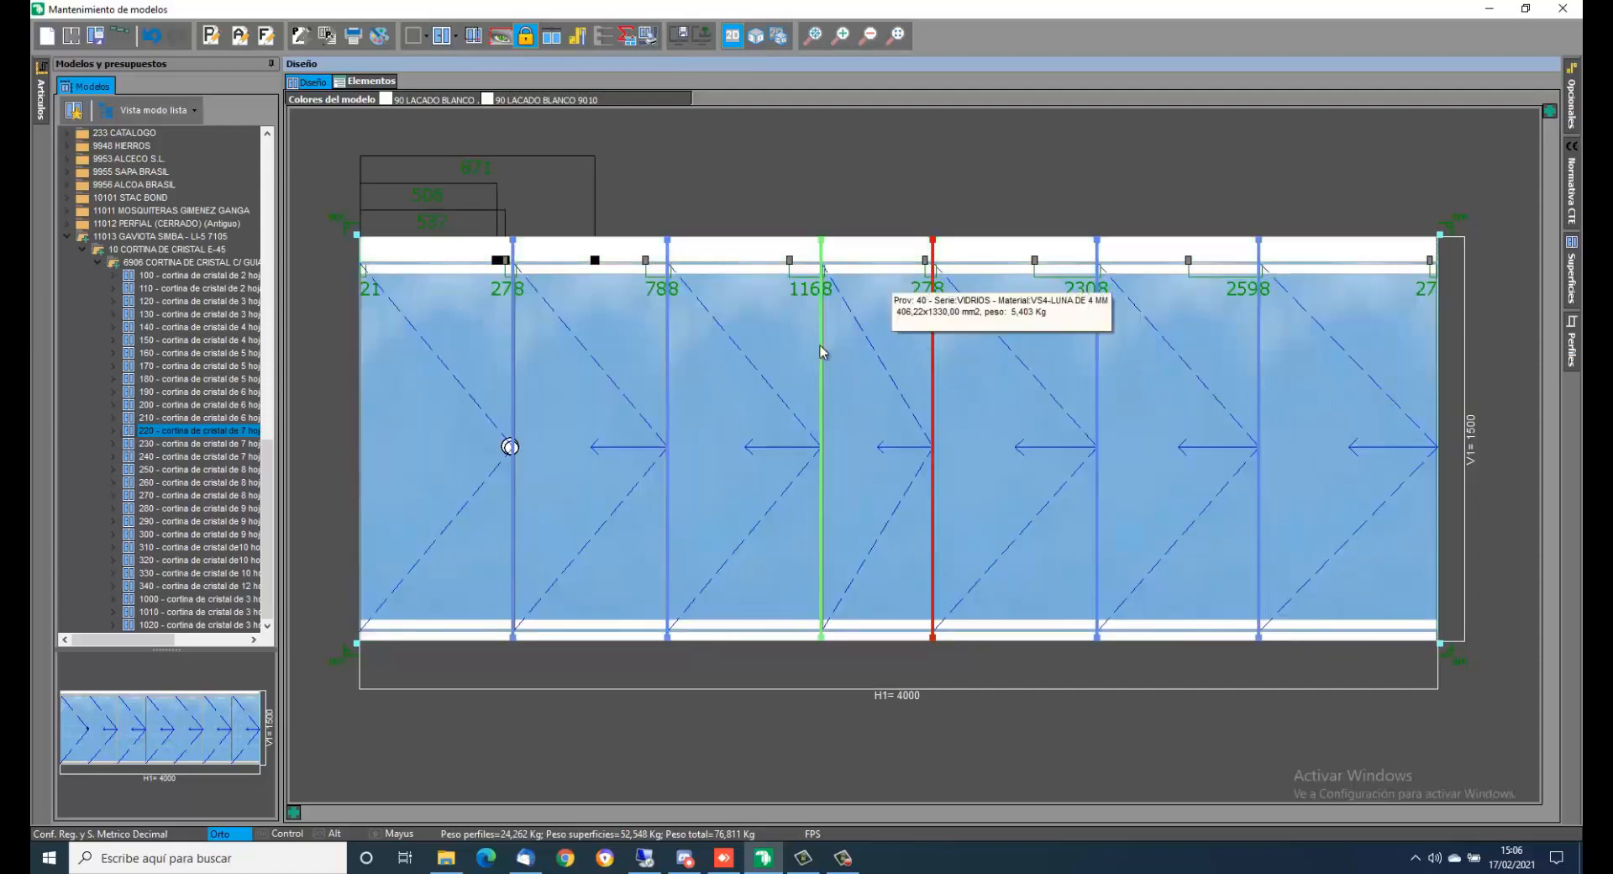
drag(819, 346, 794, 340)
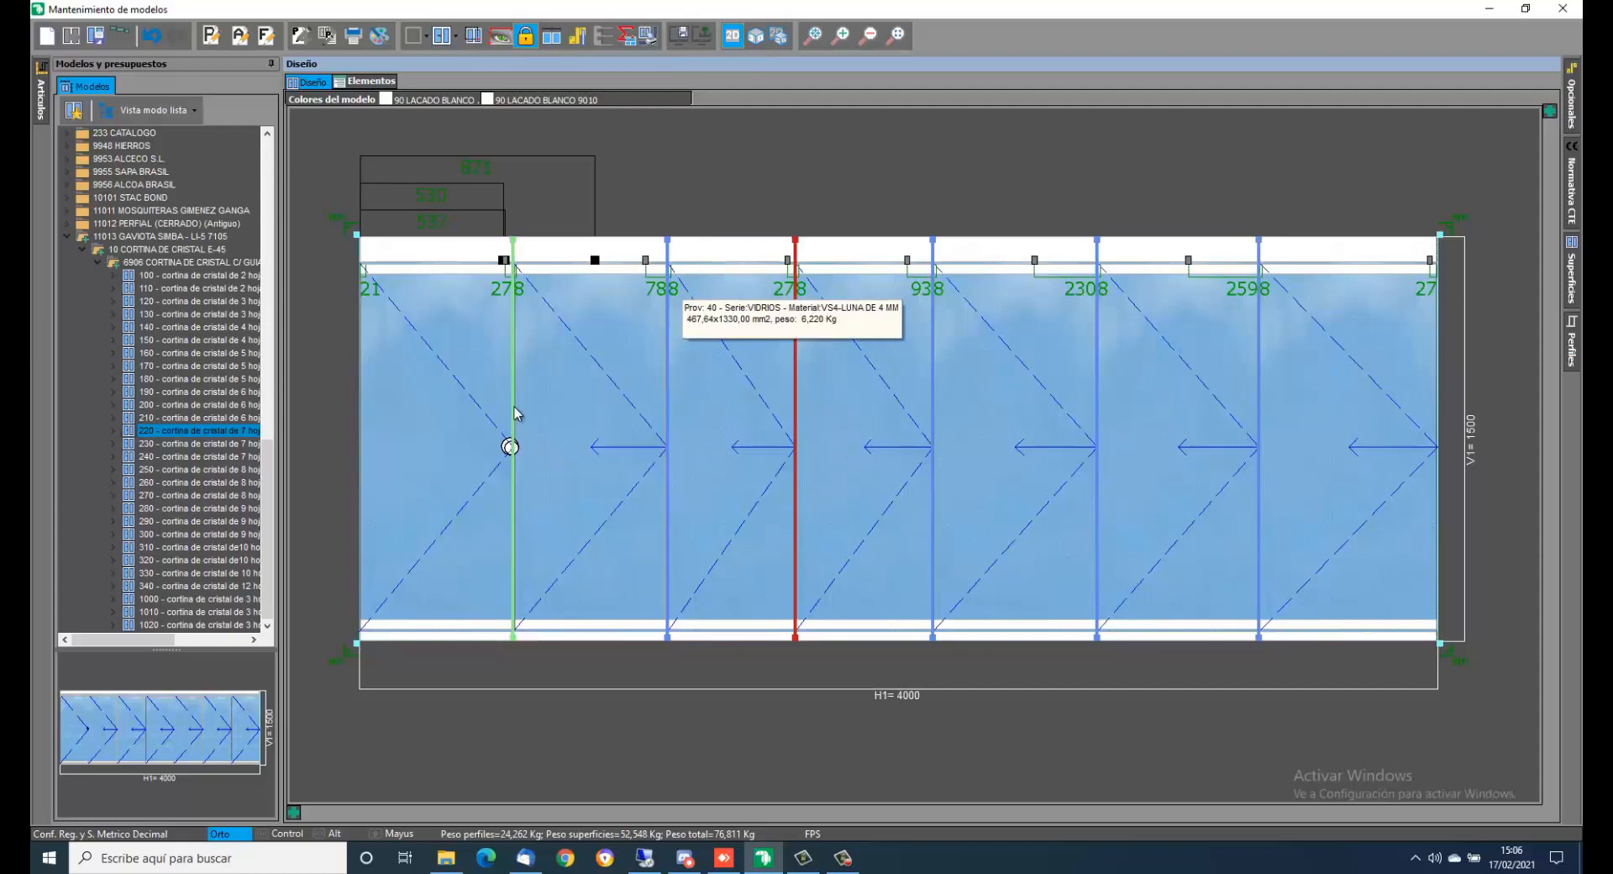
- Widen the swing leaf by moving its divider, and equalize the glass widths of the six sliding leaves
drag(509, 420, 544, 406)
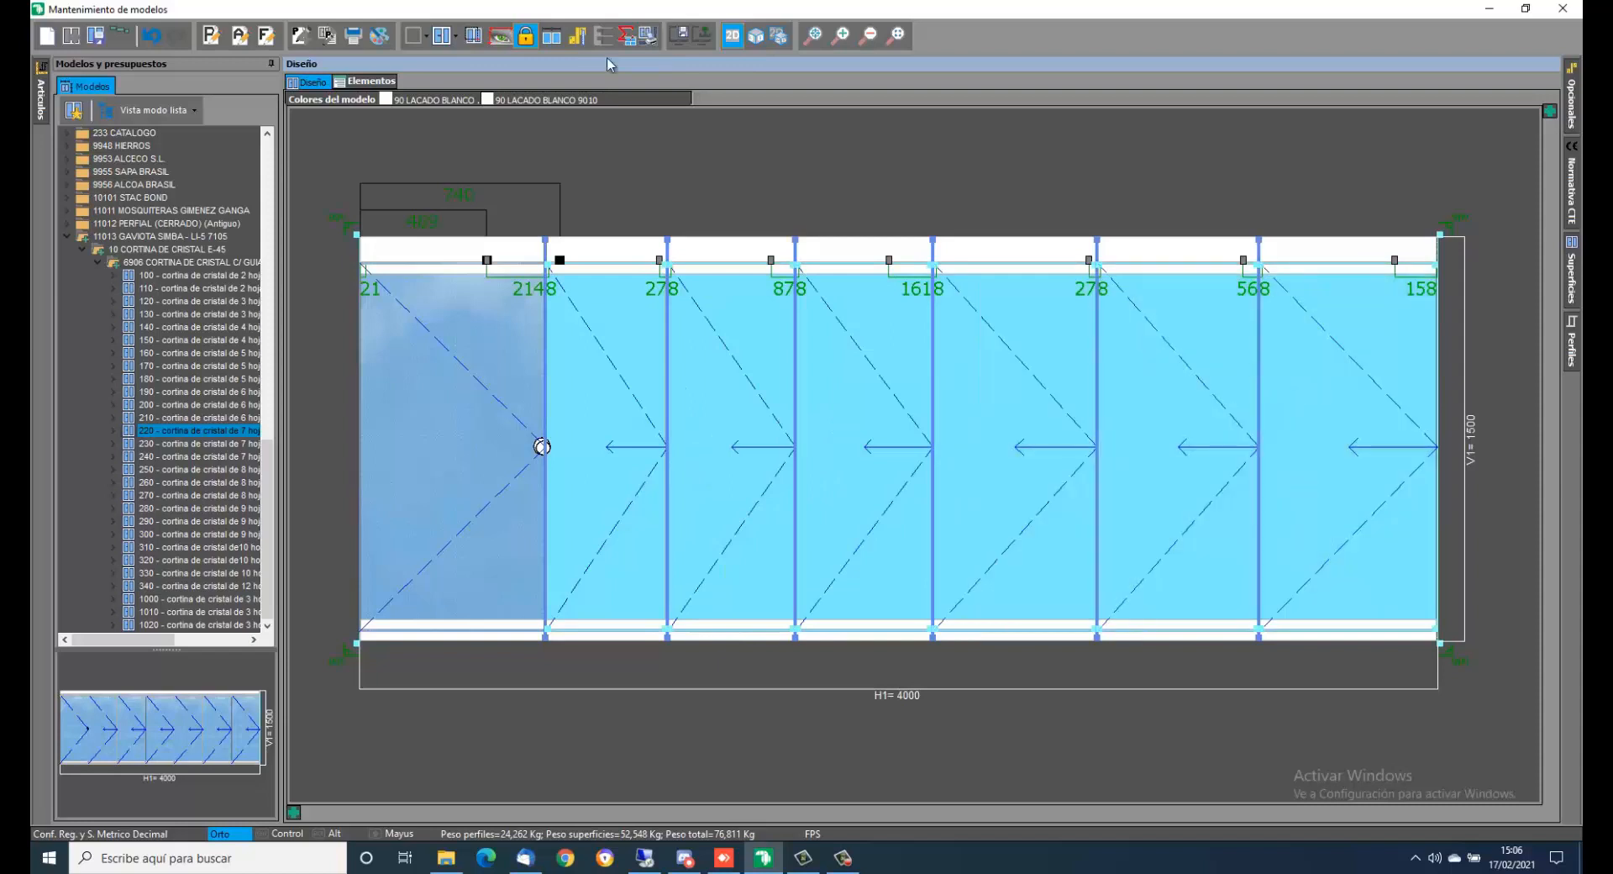
click(551, 35)
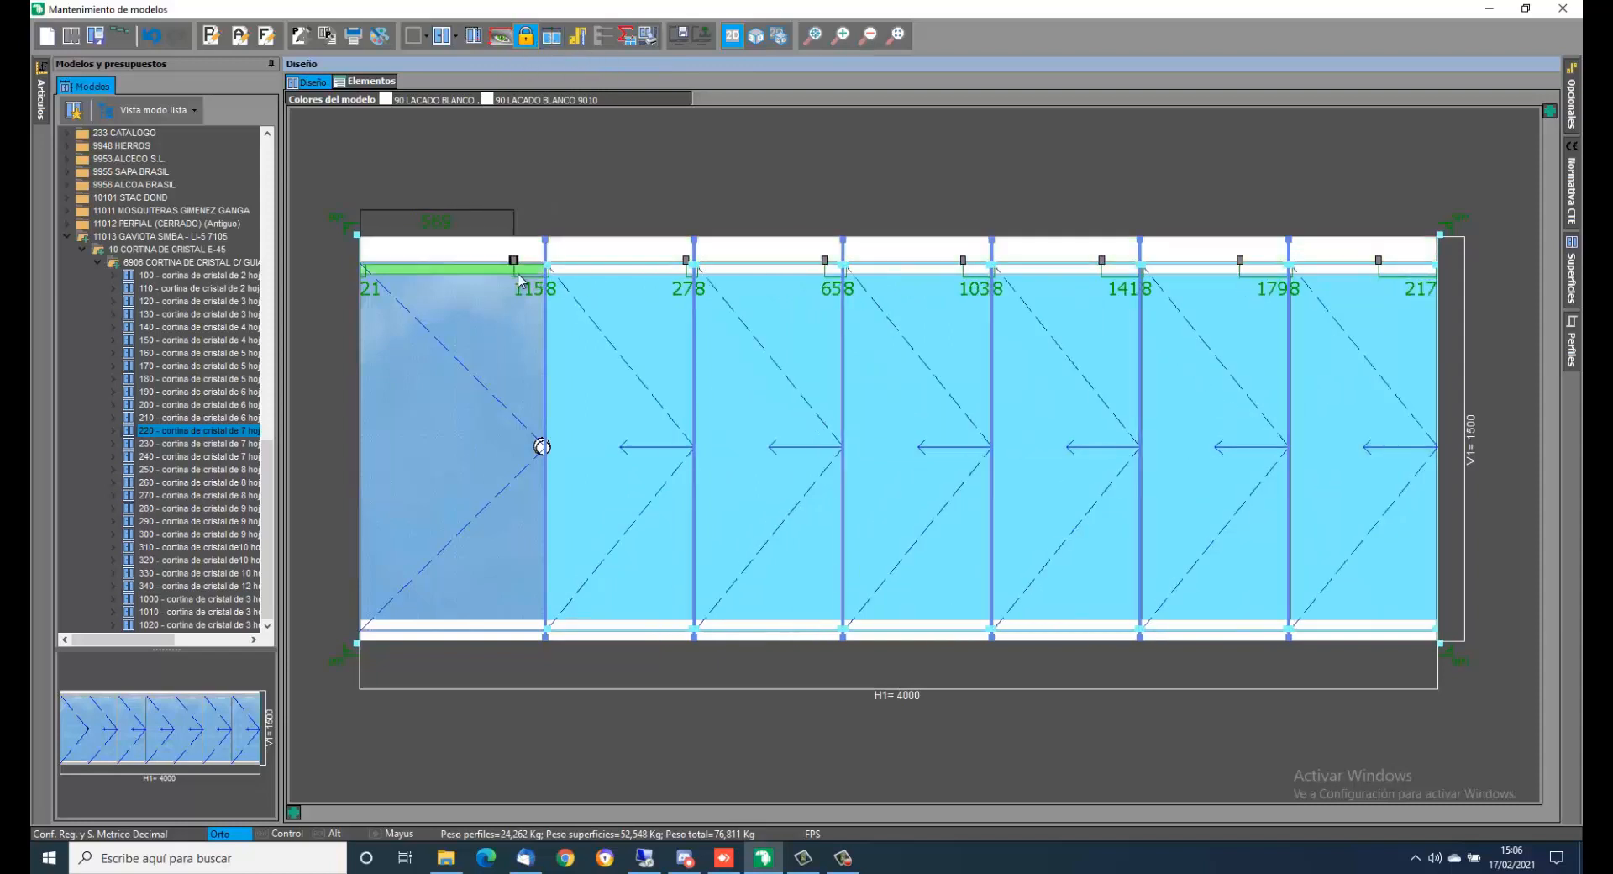
- Review the recalculated opening information from the upper profile of the first sliding leaf, and close it
mouse_move(514, 261)
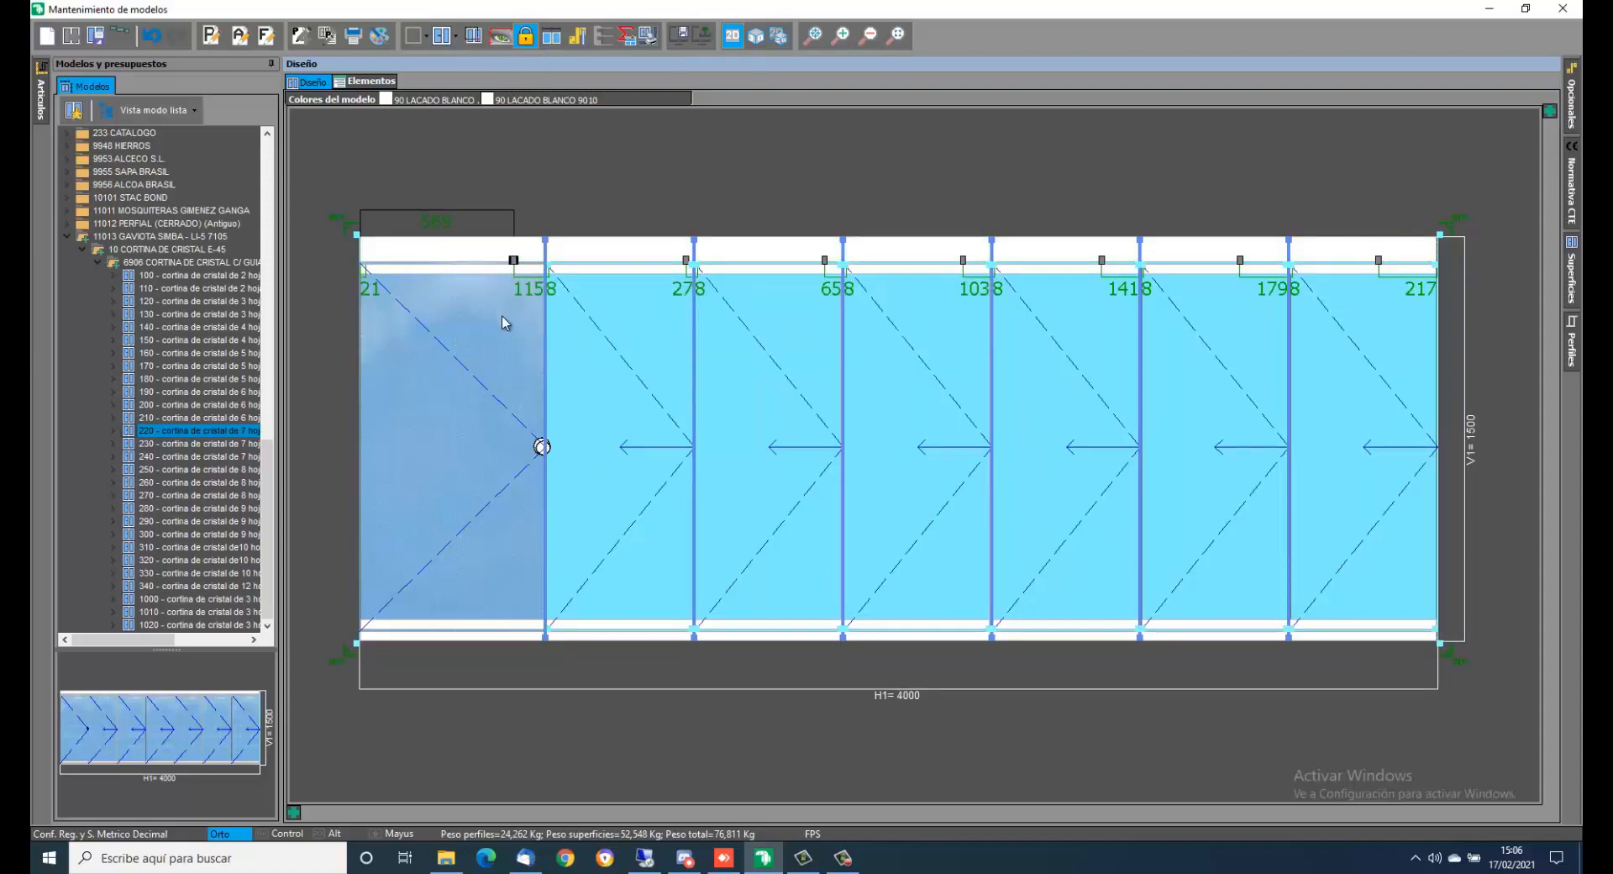
right_click(647, 273)
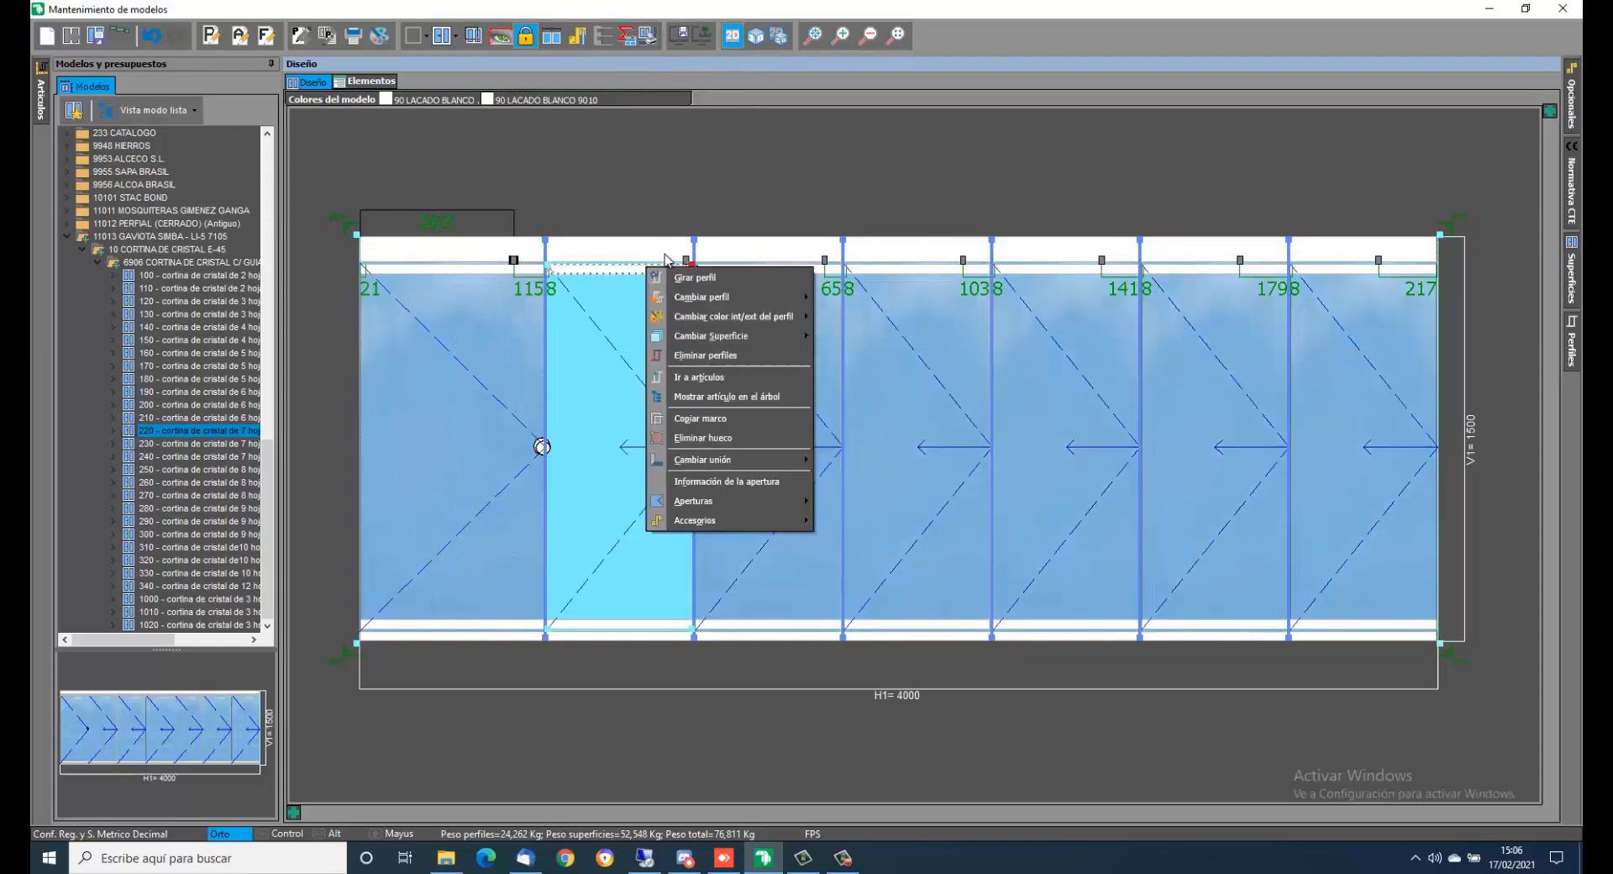
click(754, 482)
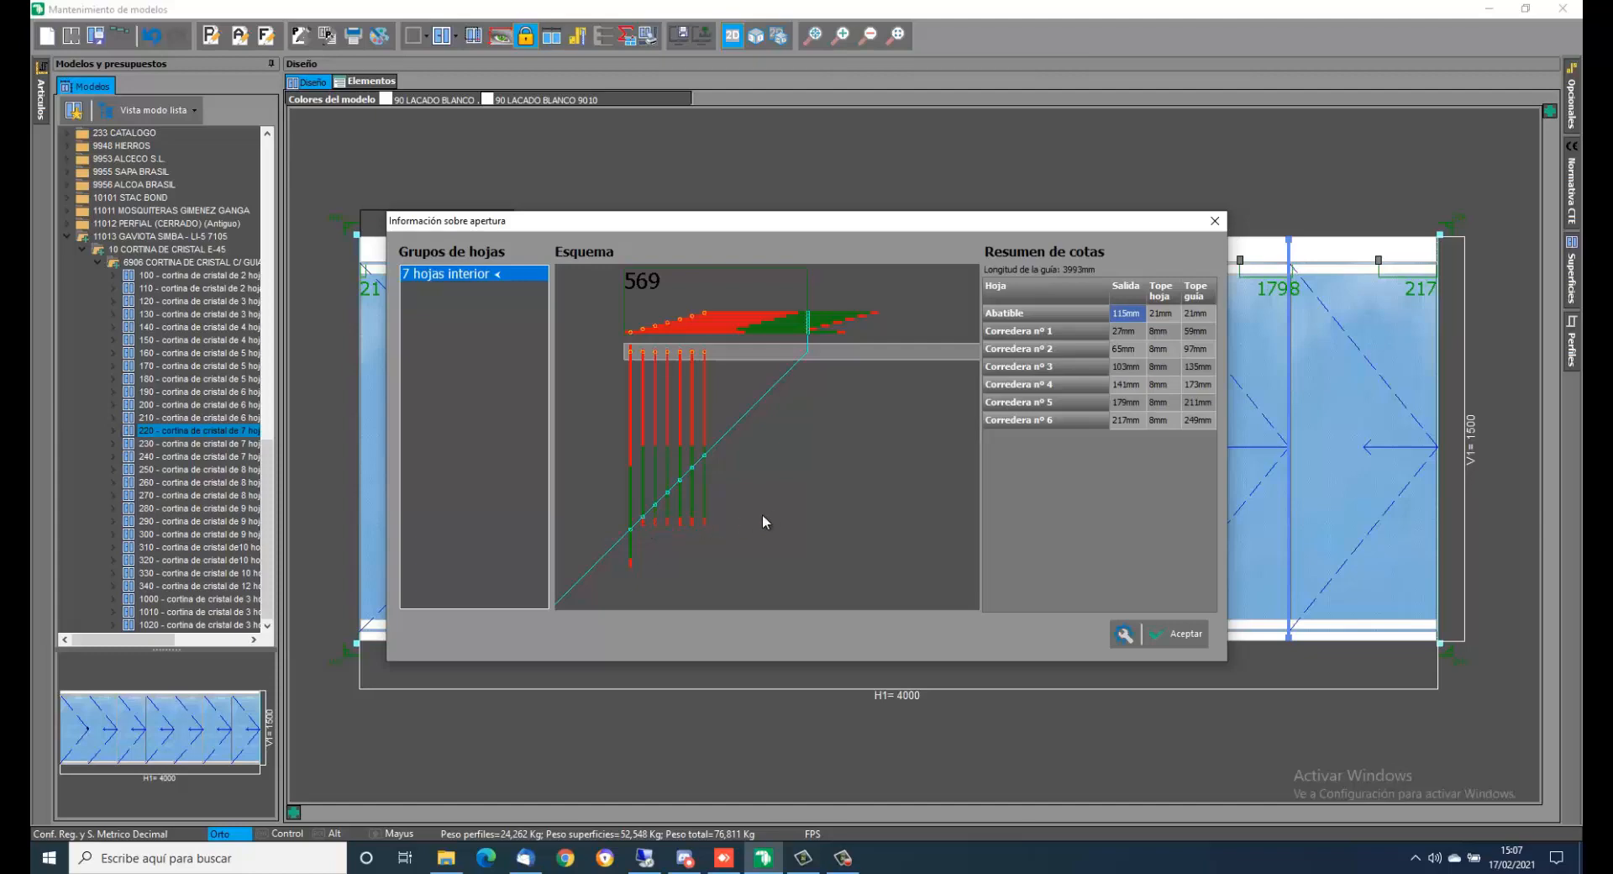
click(1186, 636)
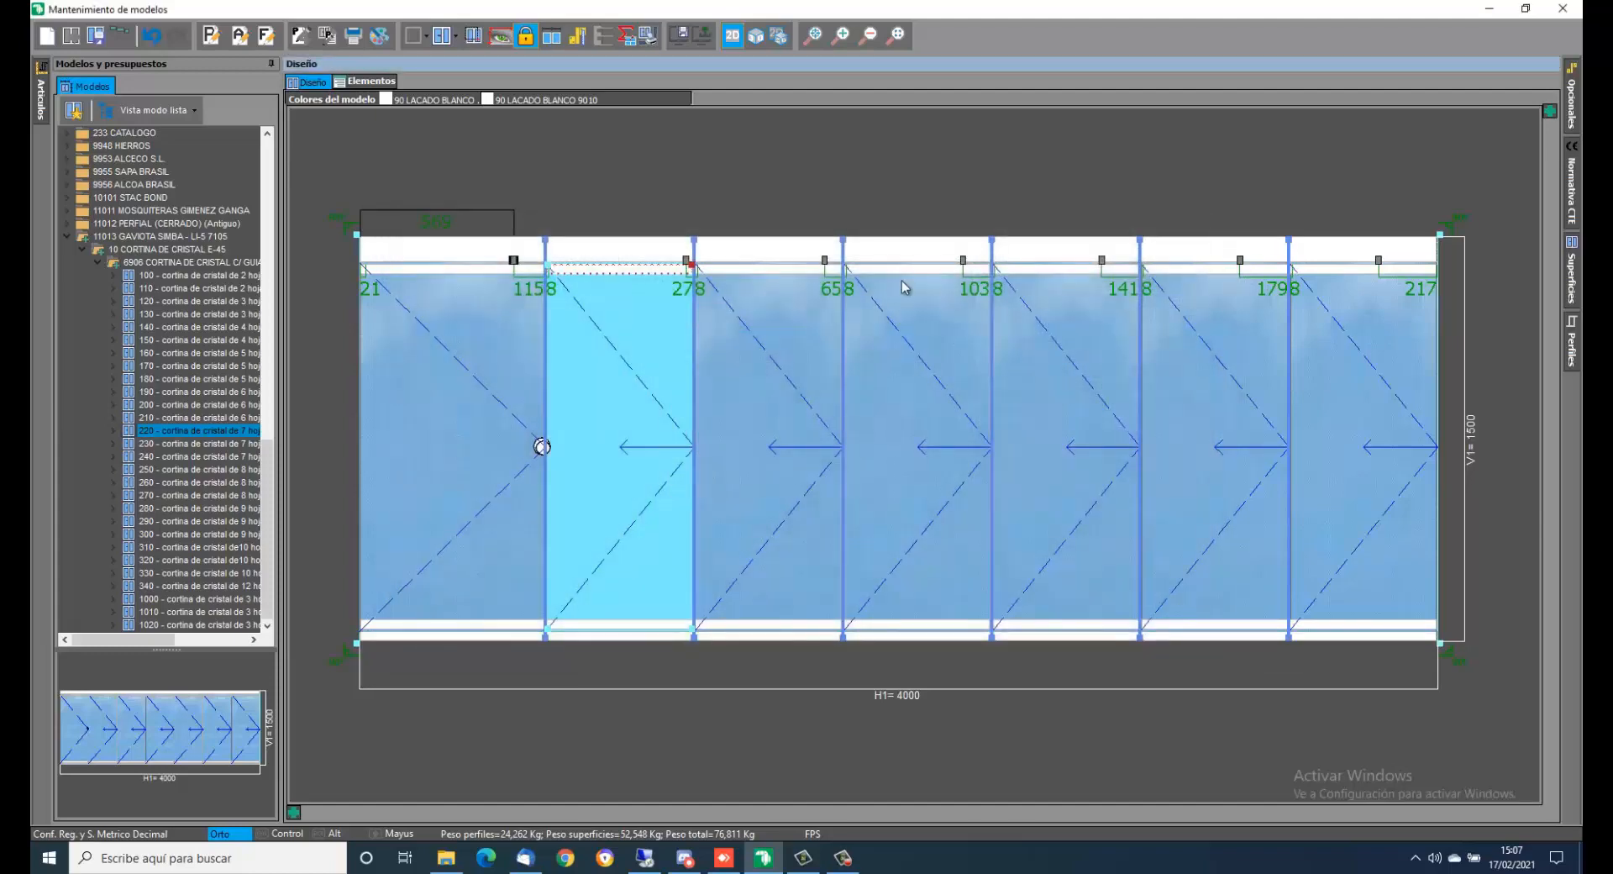
- Open the CORTINA DE CRISTAL E-45 series from a leaf profile's article and compare the accessories of its sliding and inward-swing openings
double_click(781, 269)
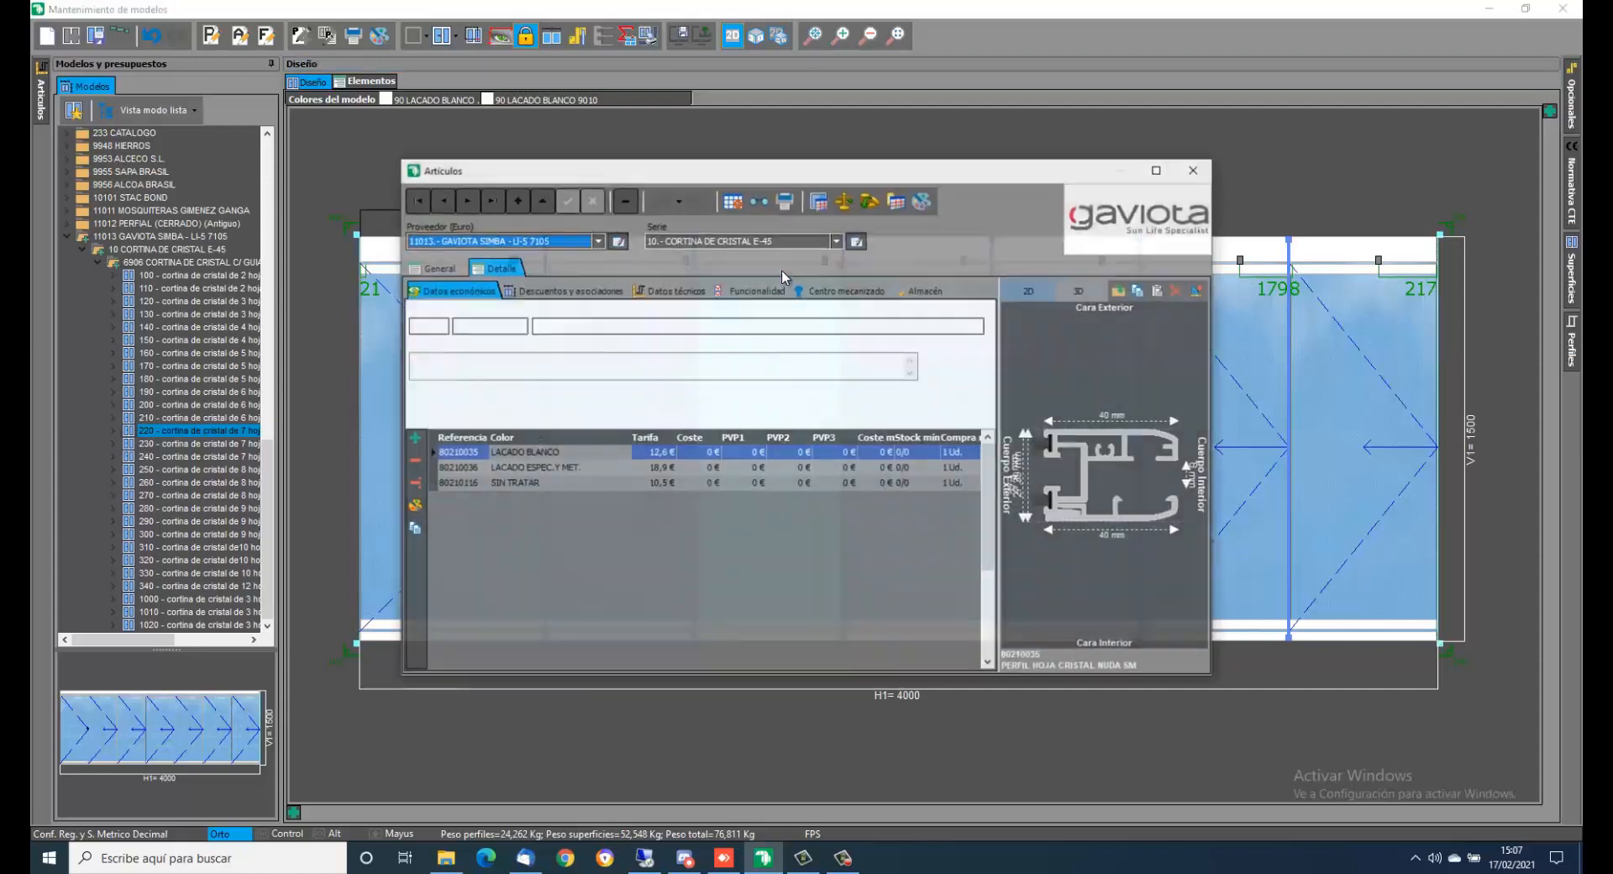
click(856, 241)
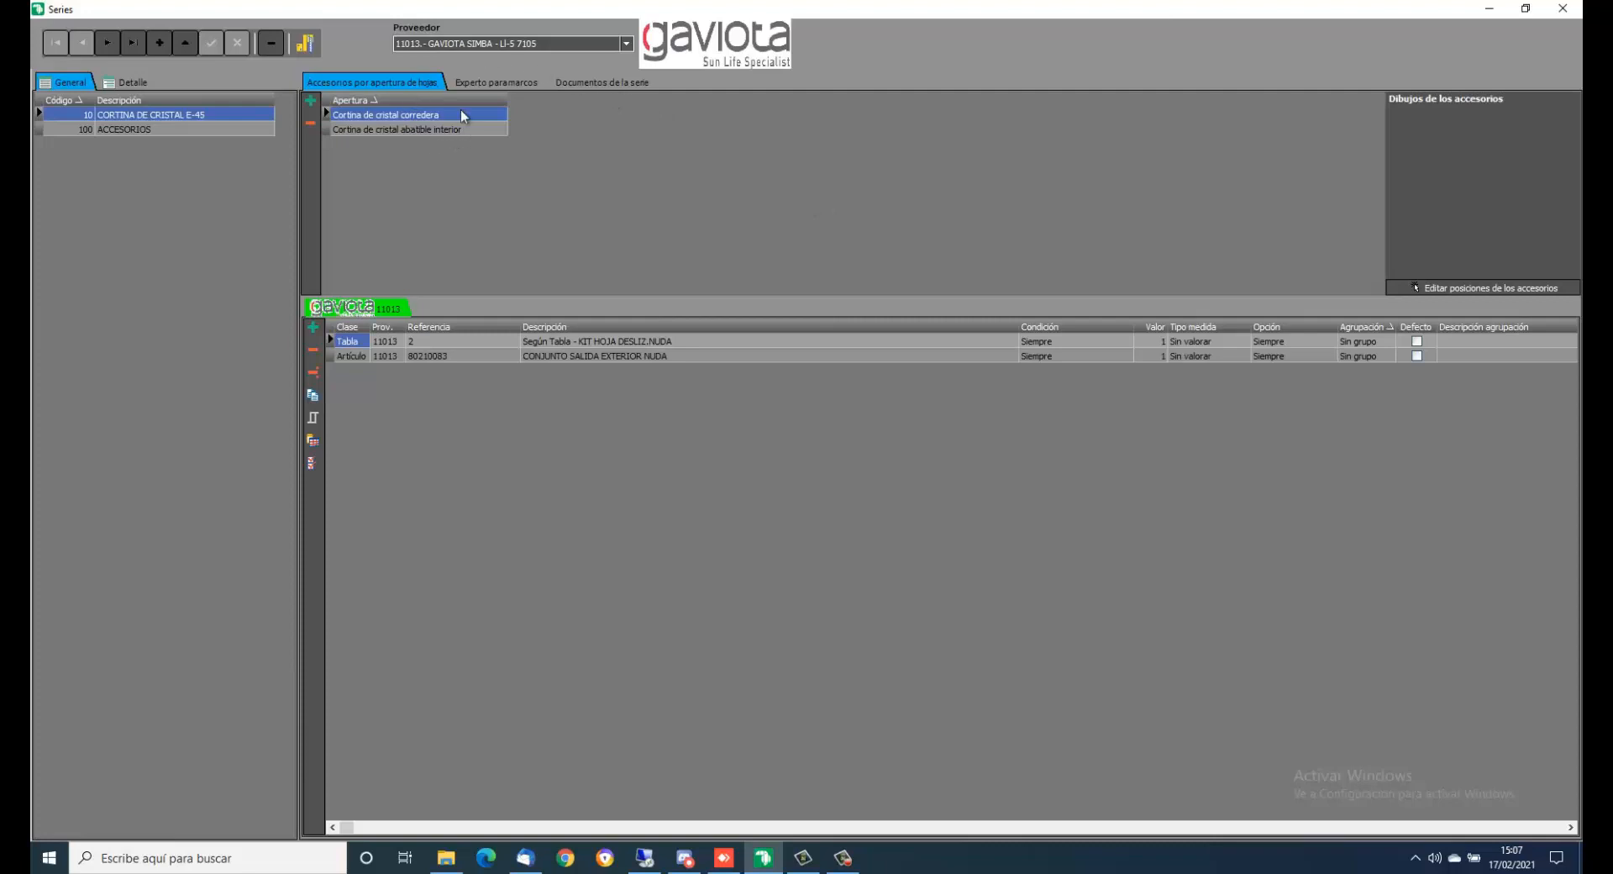
click(444, 130)
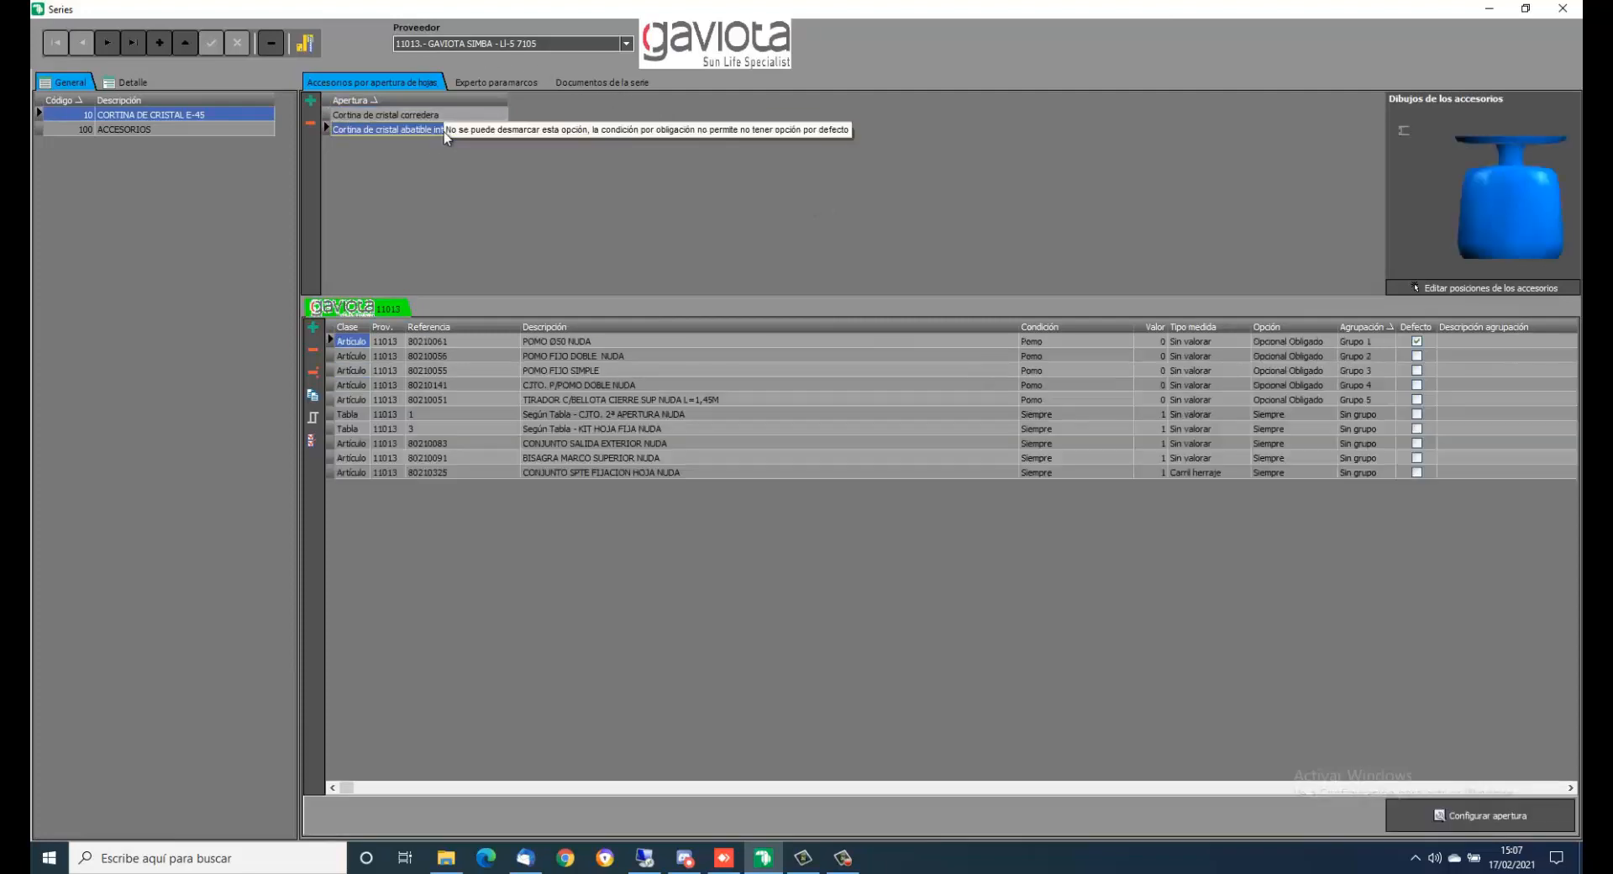
click(442, 114)
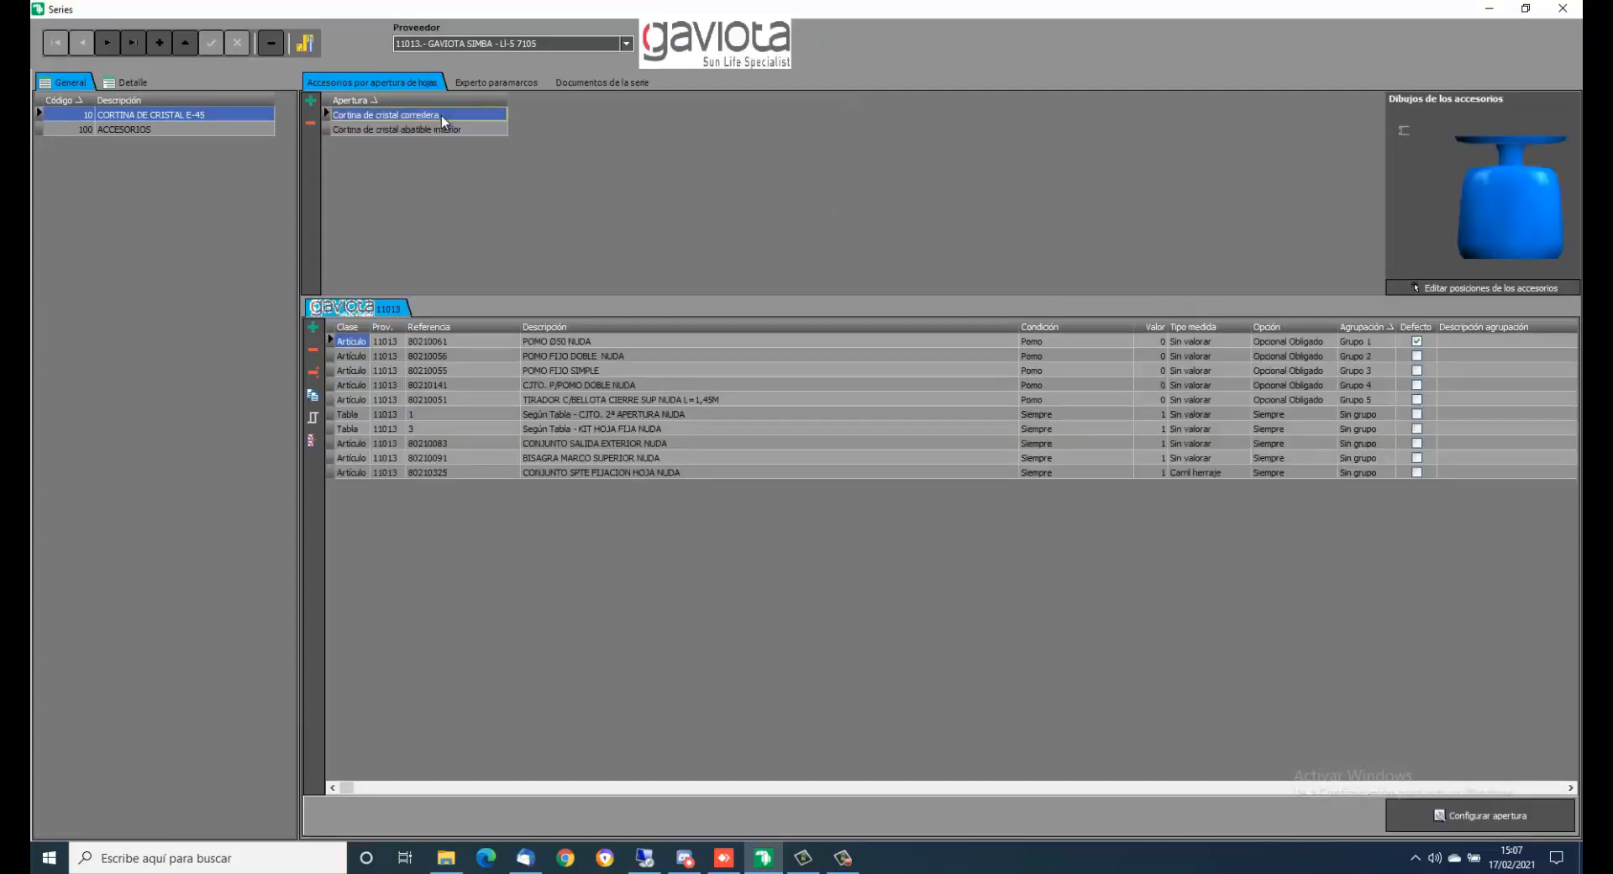
click(441, 128)
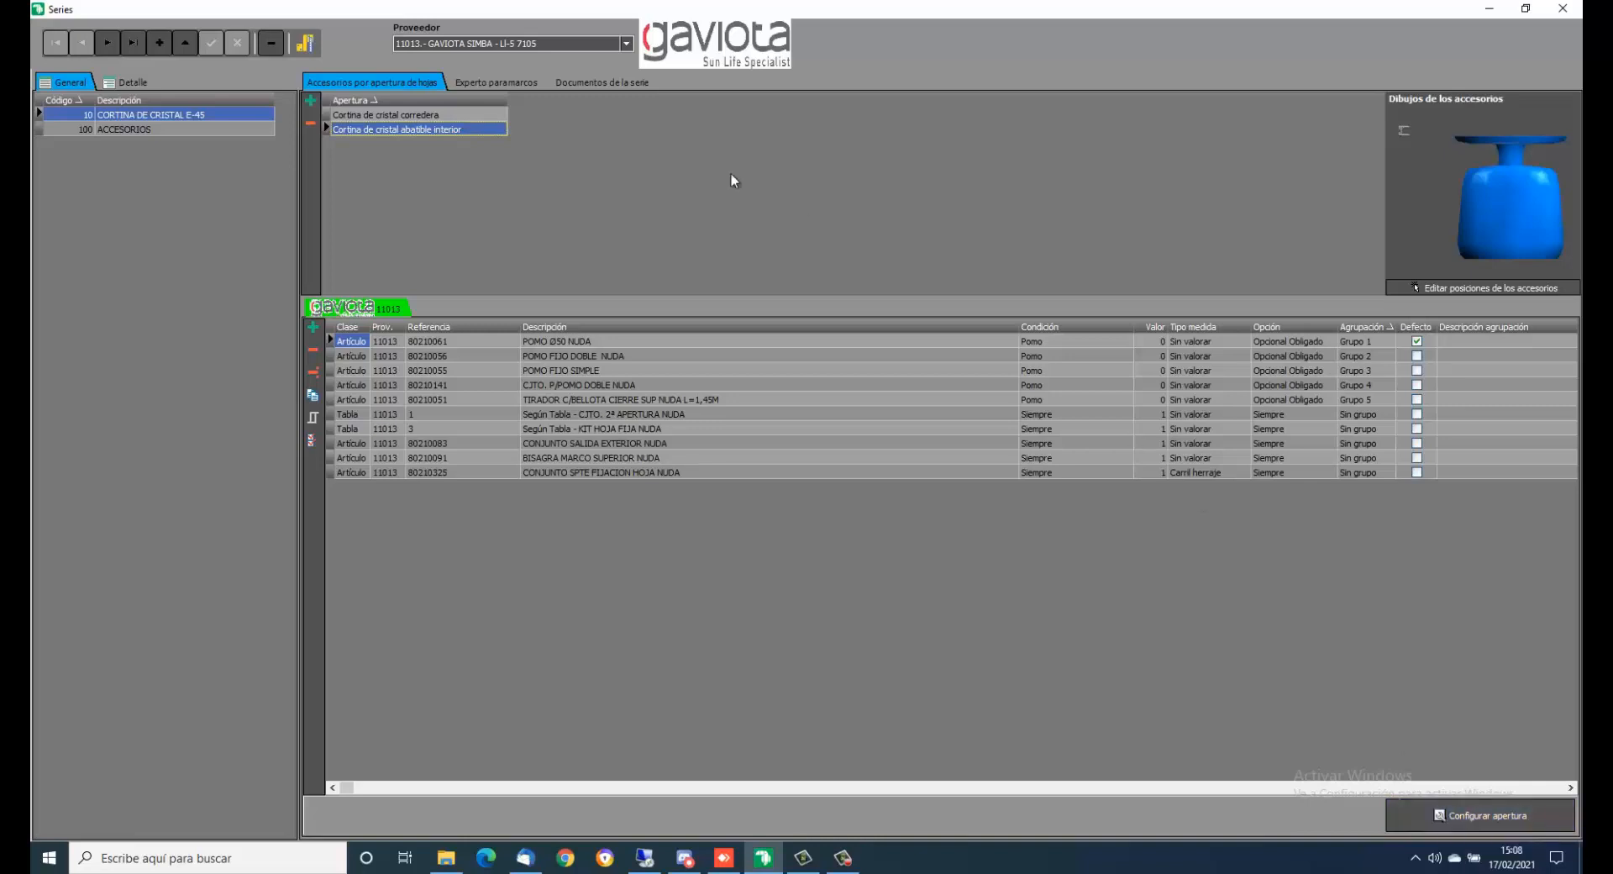
key(Up)
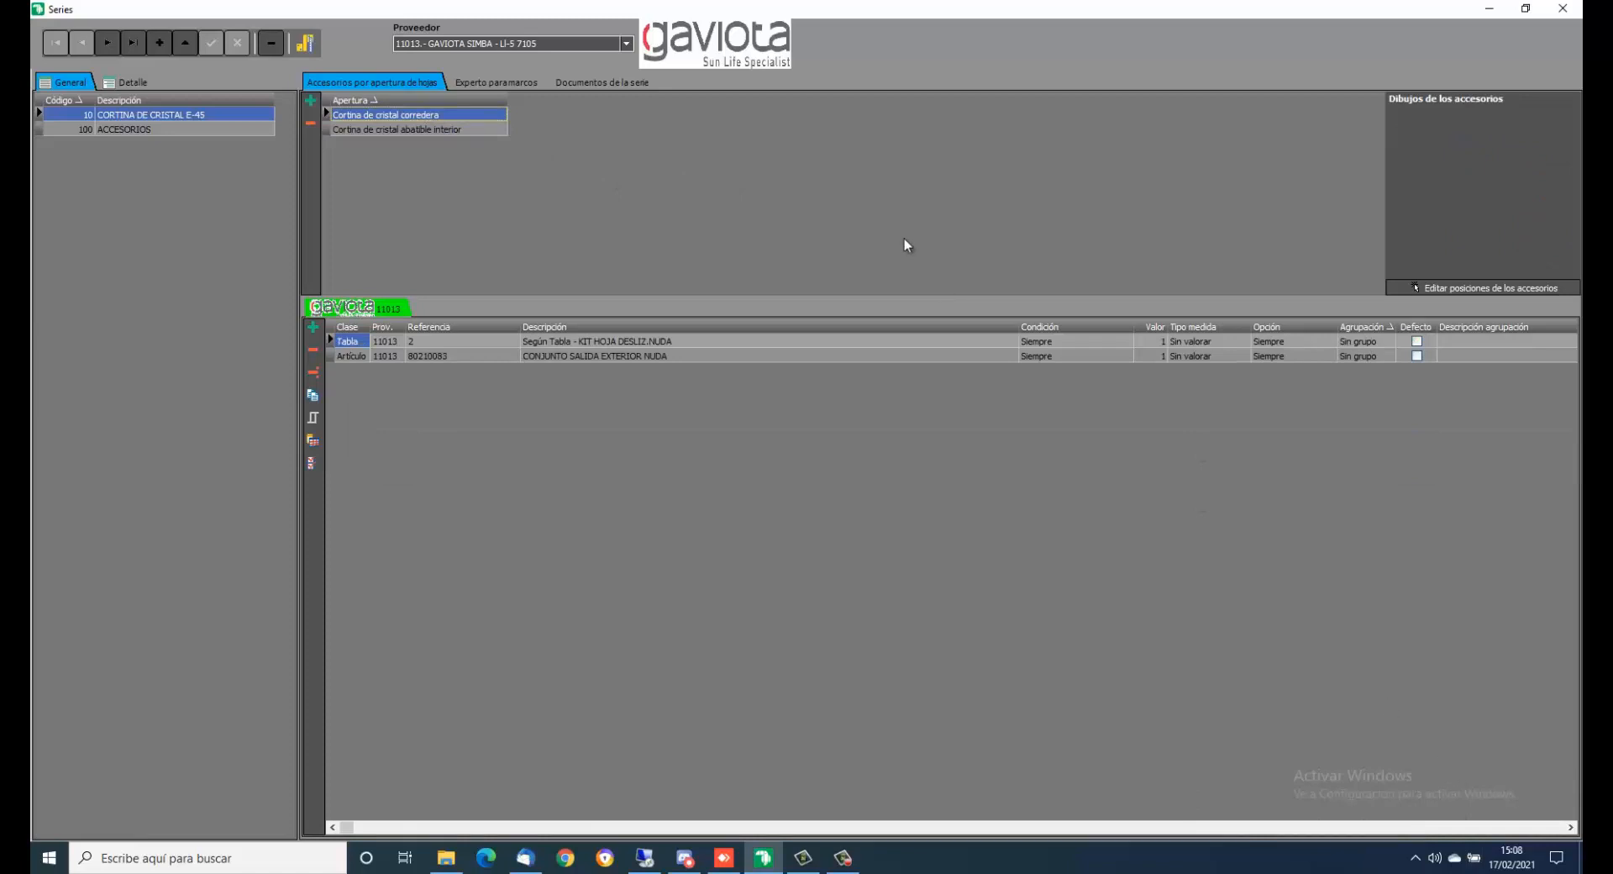
- Examine the opening configuration distances for Cortina de cristal abatible interior, cancel without changes, and return to the 2D design
click(452, 131)
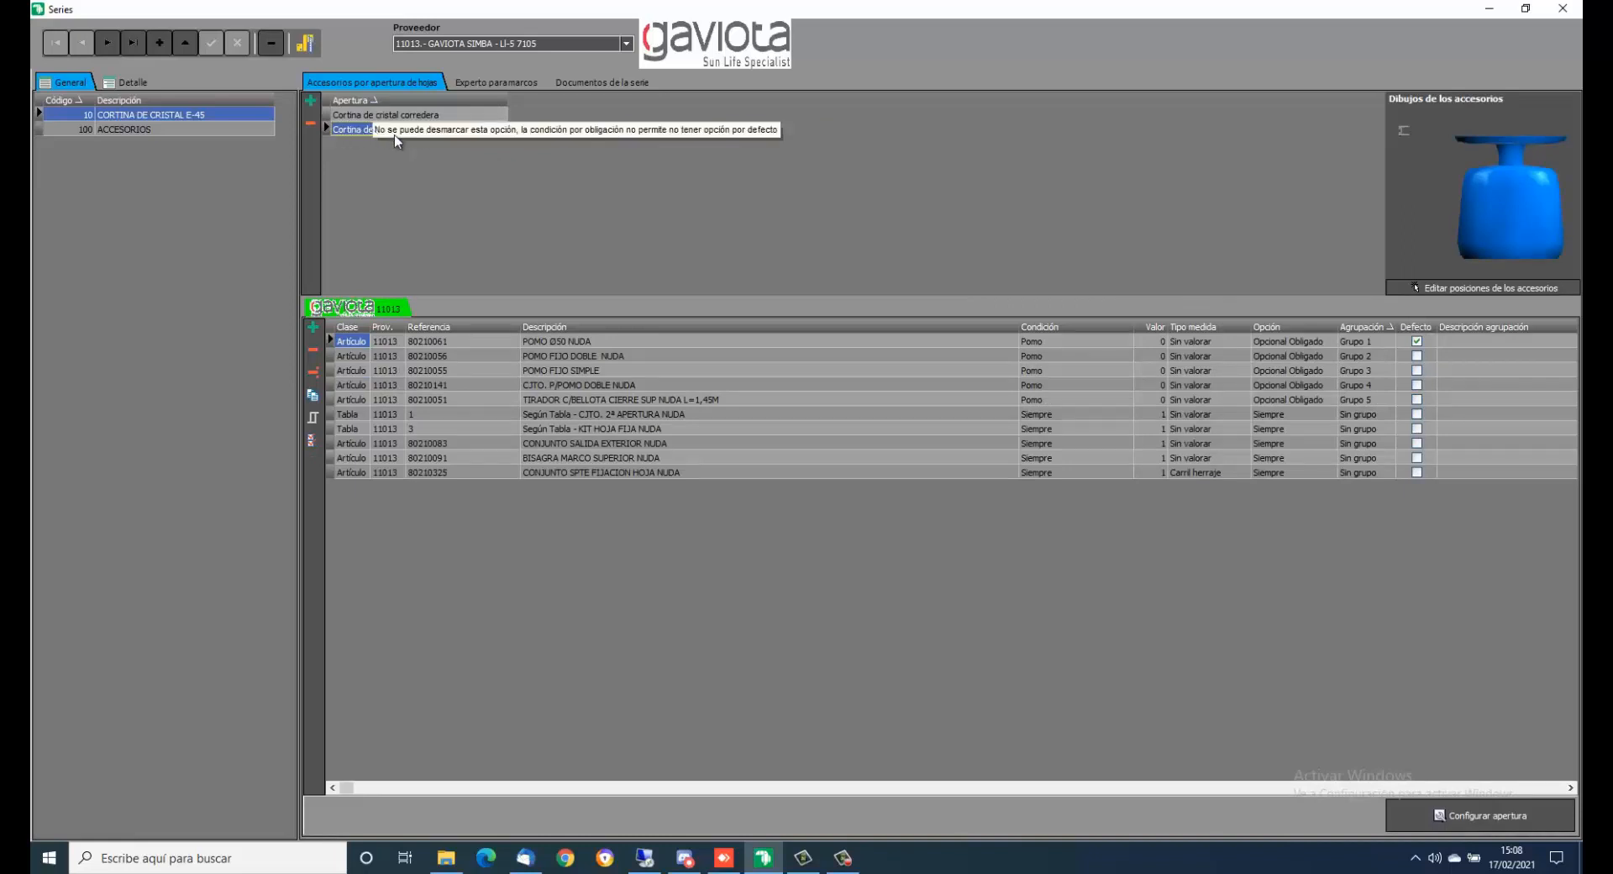
click(1475, 817)
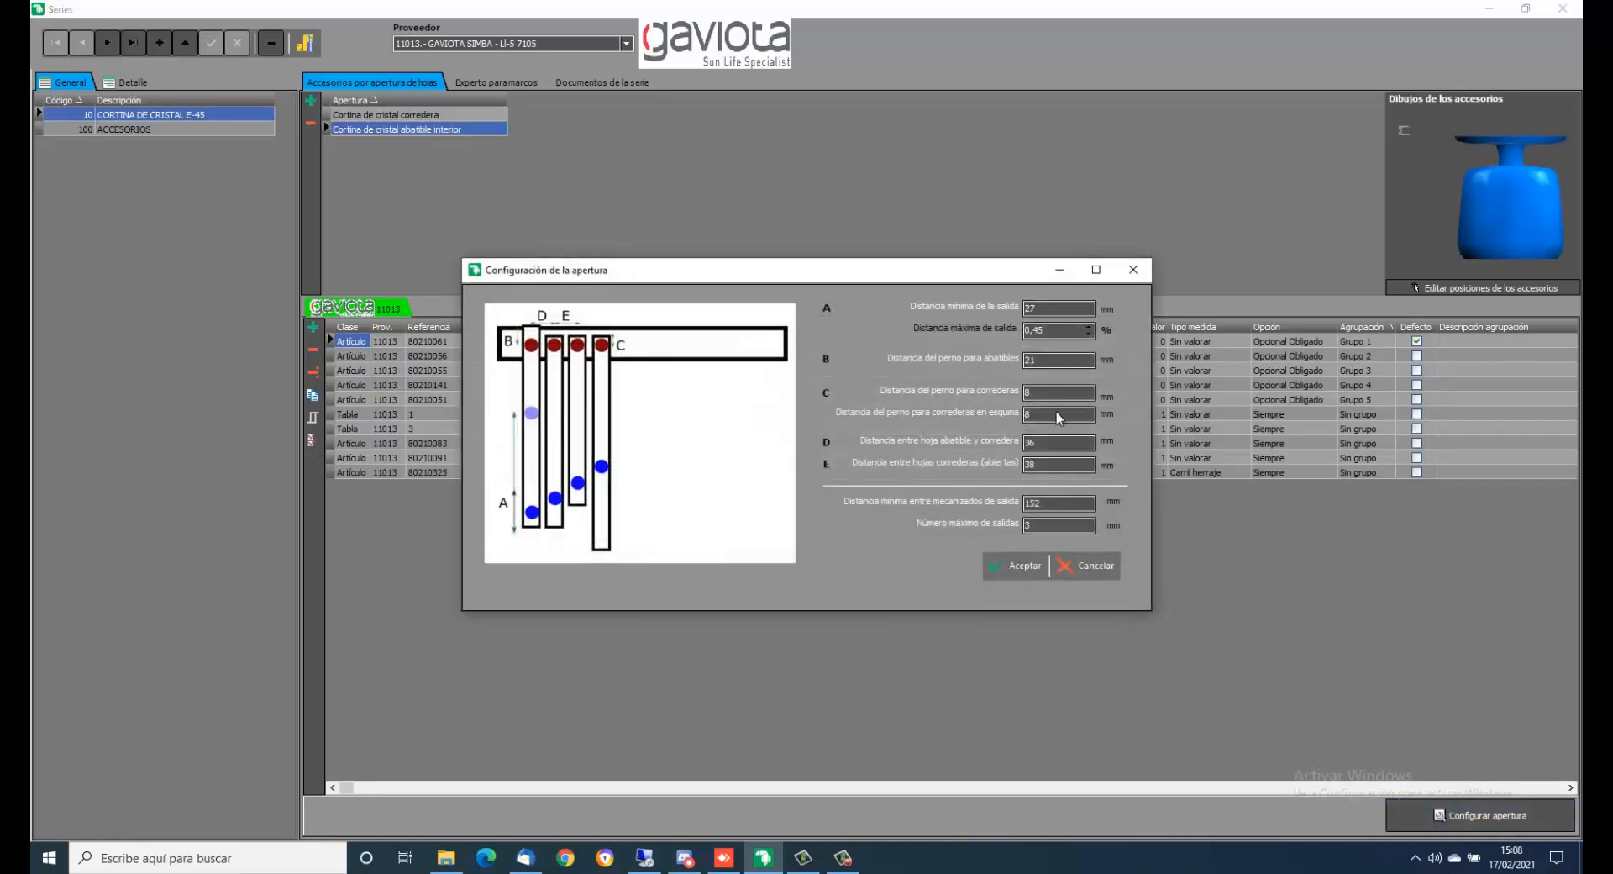
drag(870, 277, 930, 261)
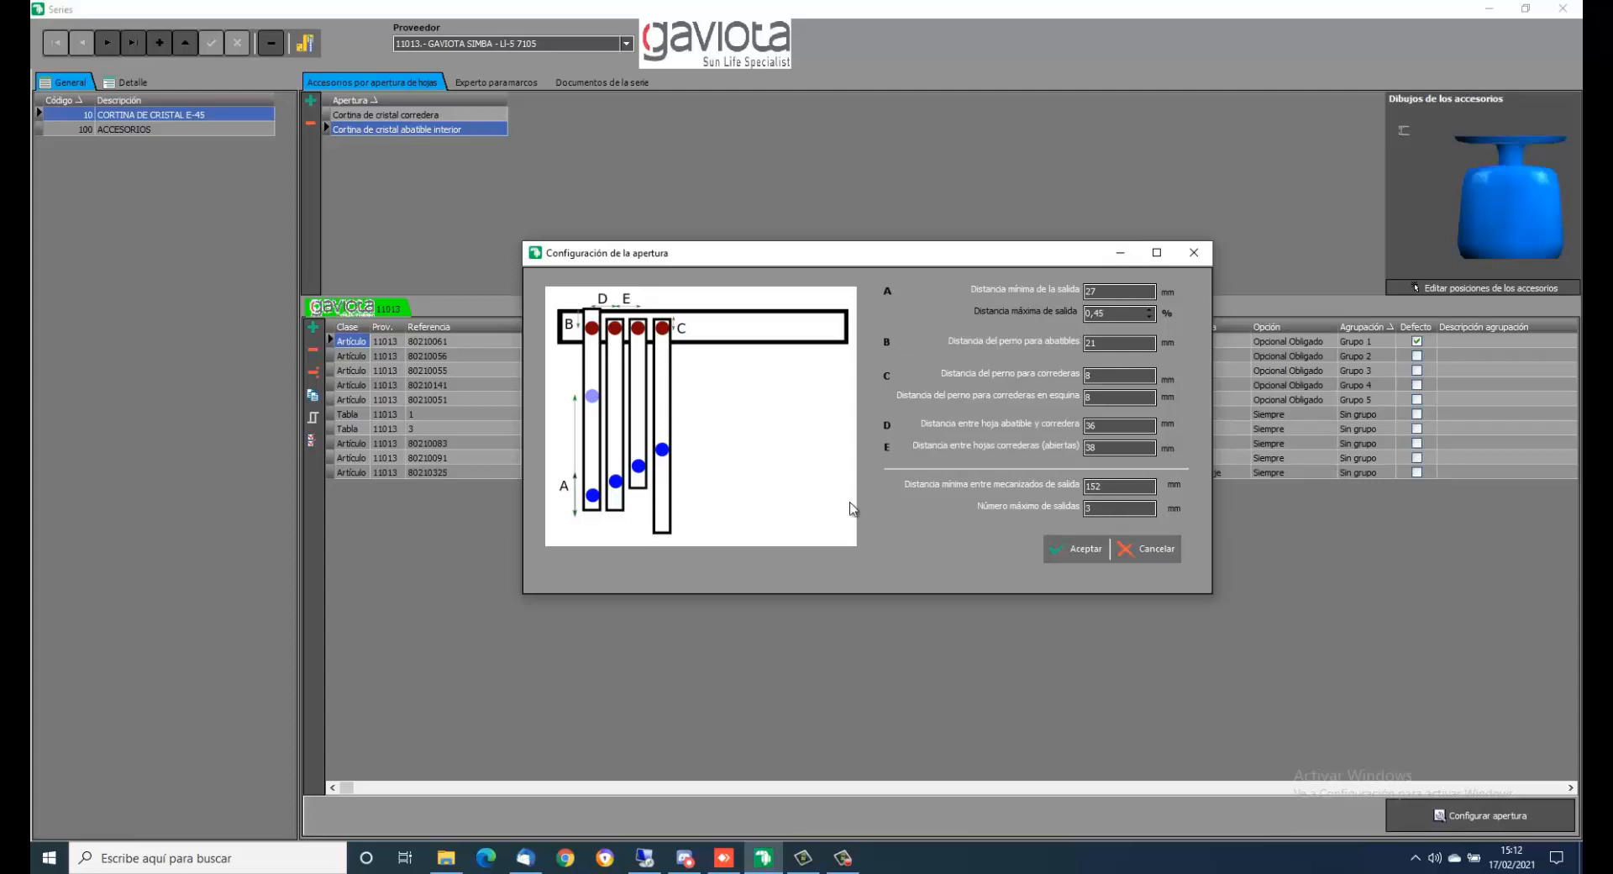
click(1164, 556)
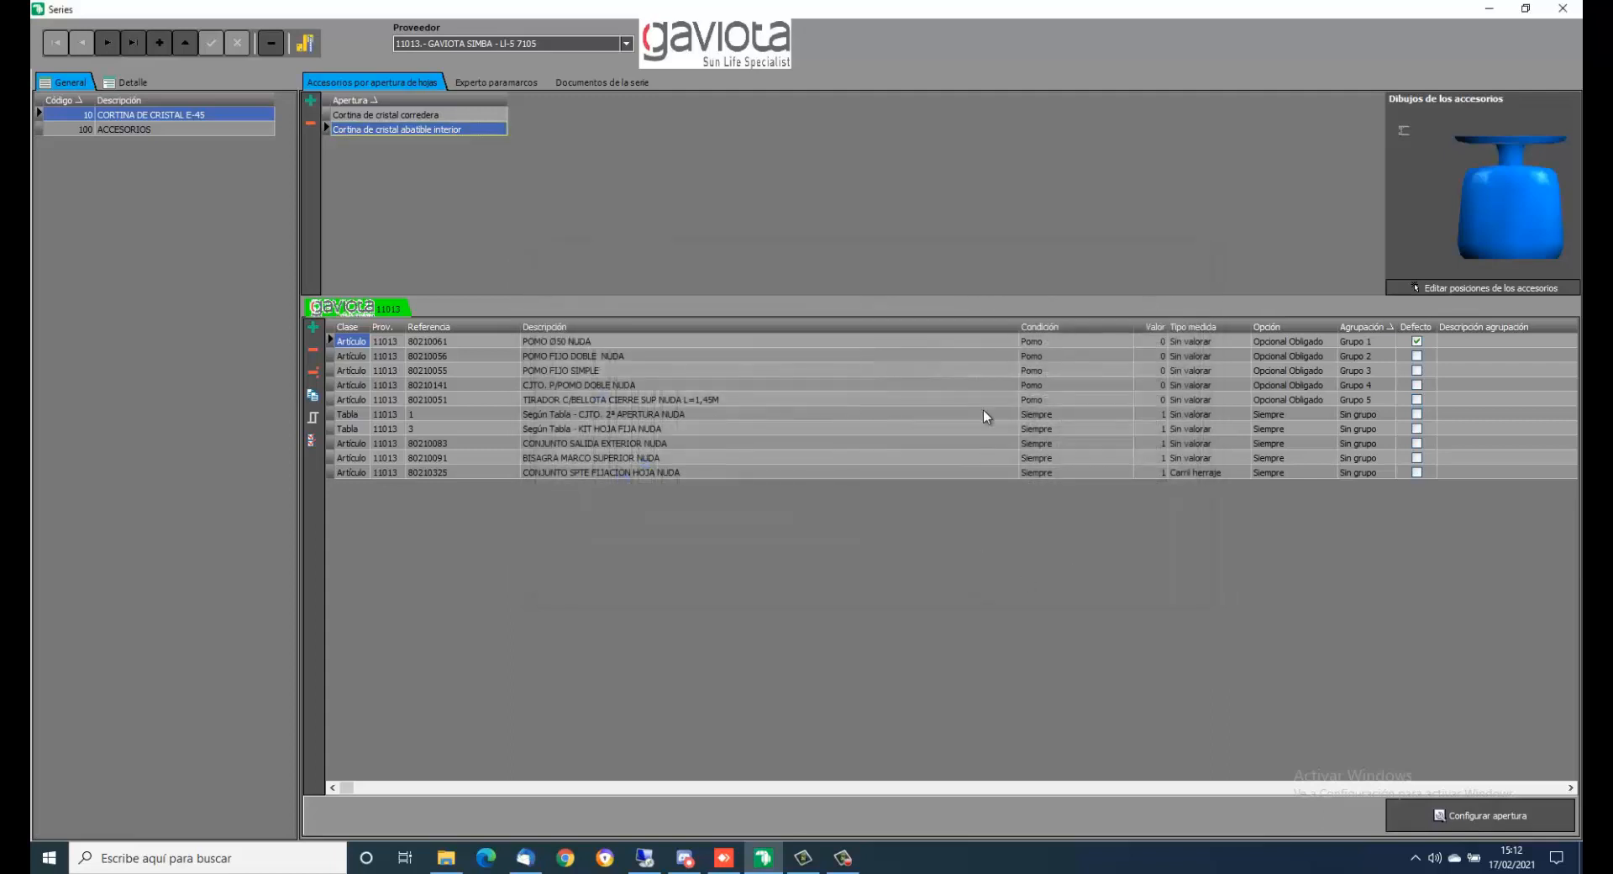
click(1564, 9)
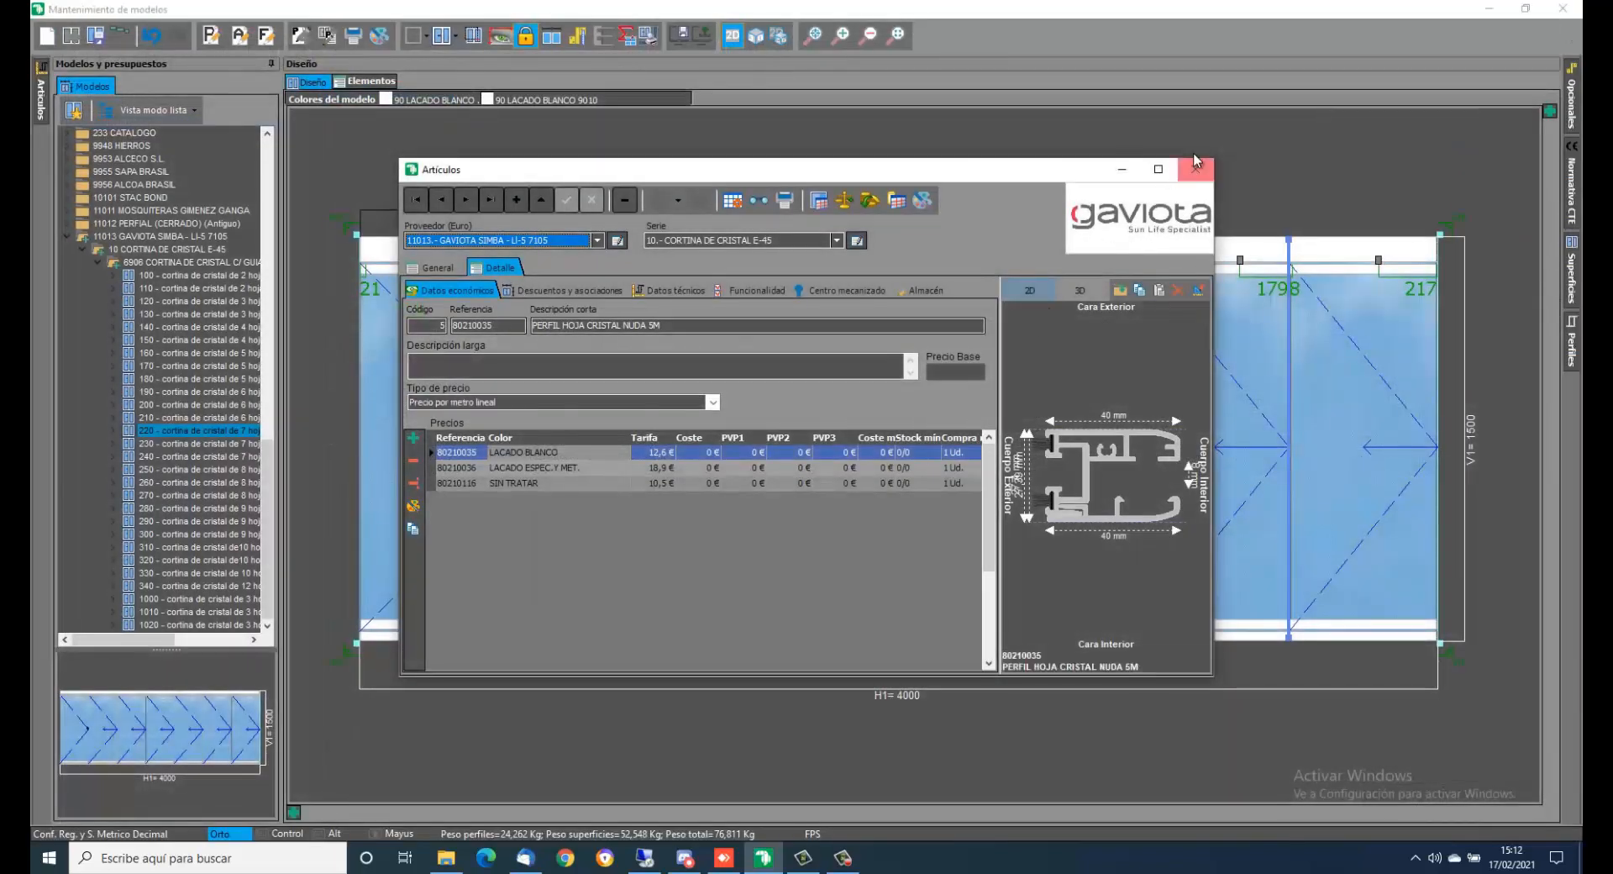
click(1197, 174)
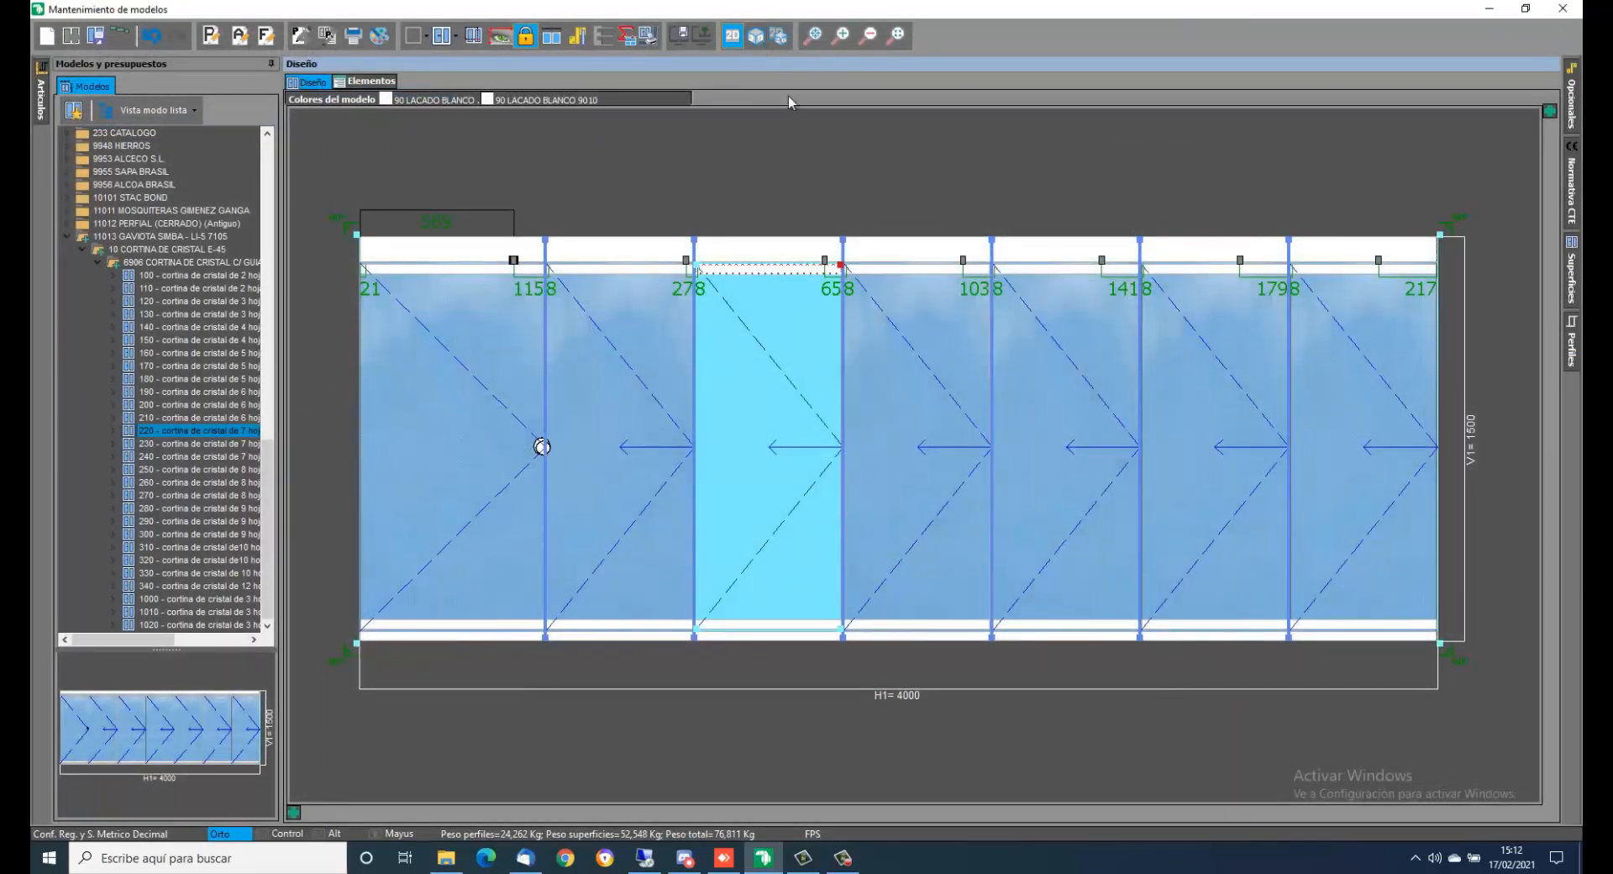
- Show the seven-leaf curtain in 3D, open its leaves from the first sliding leaf, and examine the stacked leaves at the upper and lower guides
click(46, 35)
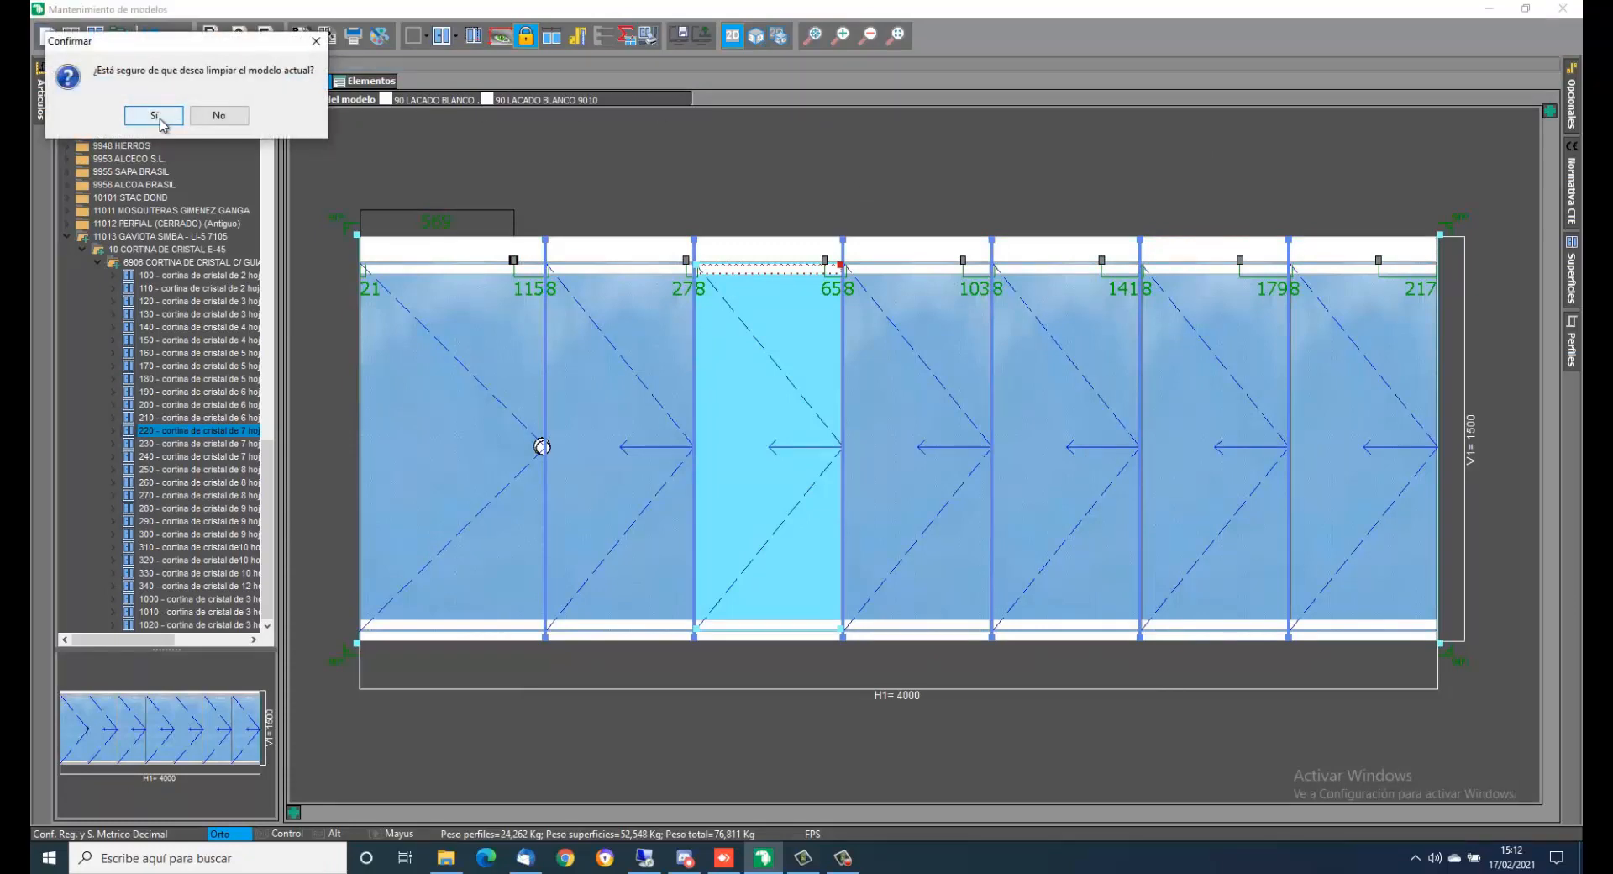
click(220, 116)
click(755, 35)
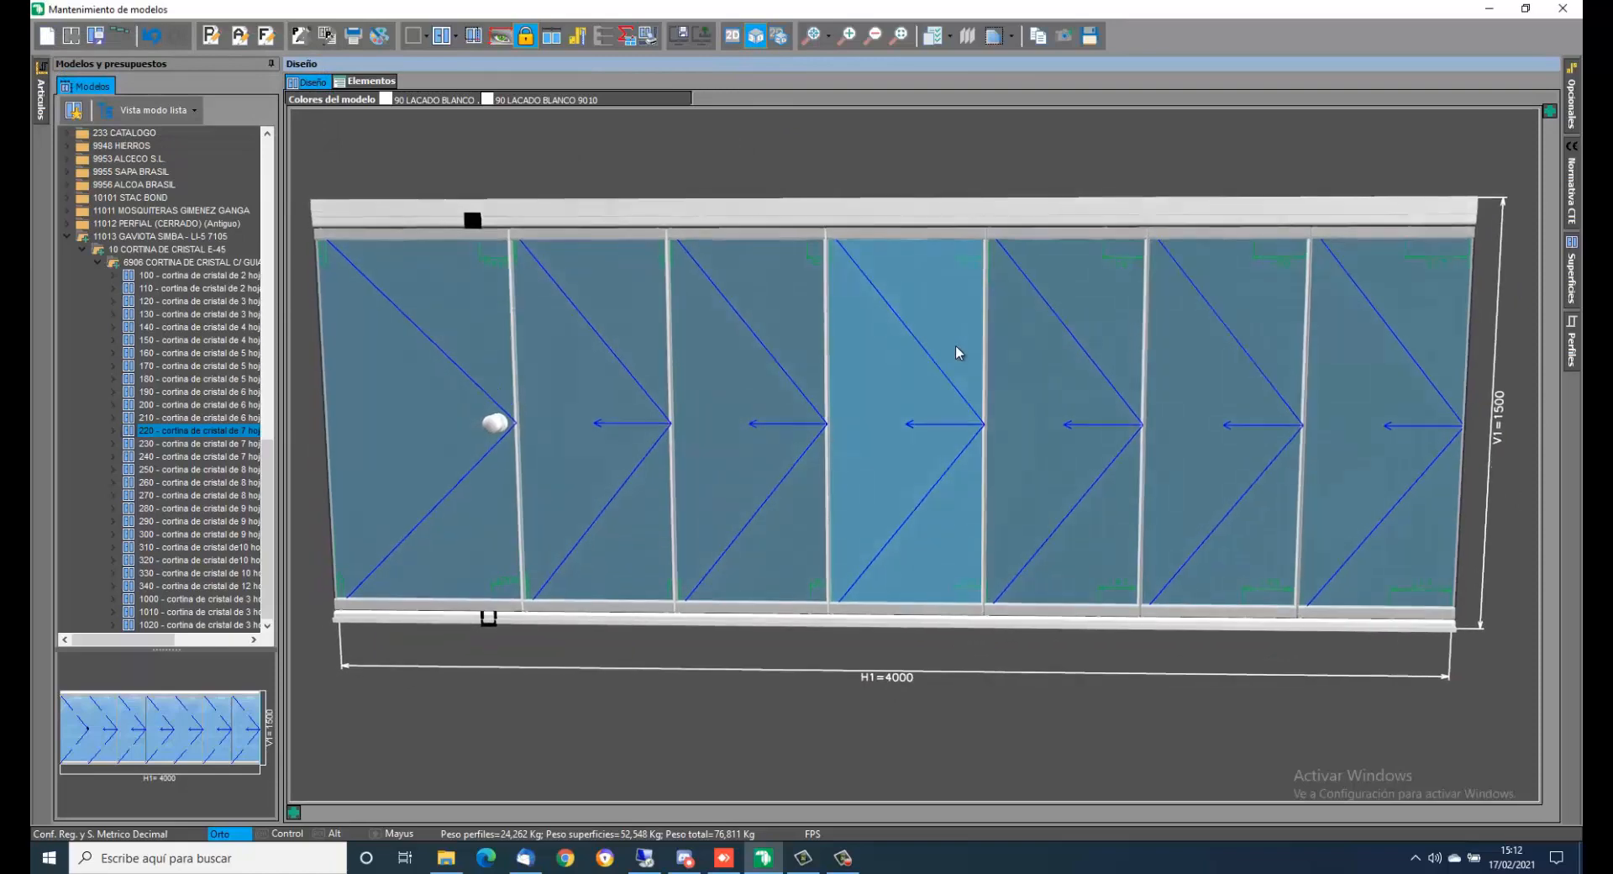
scroll(864, 359, up, 5)
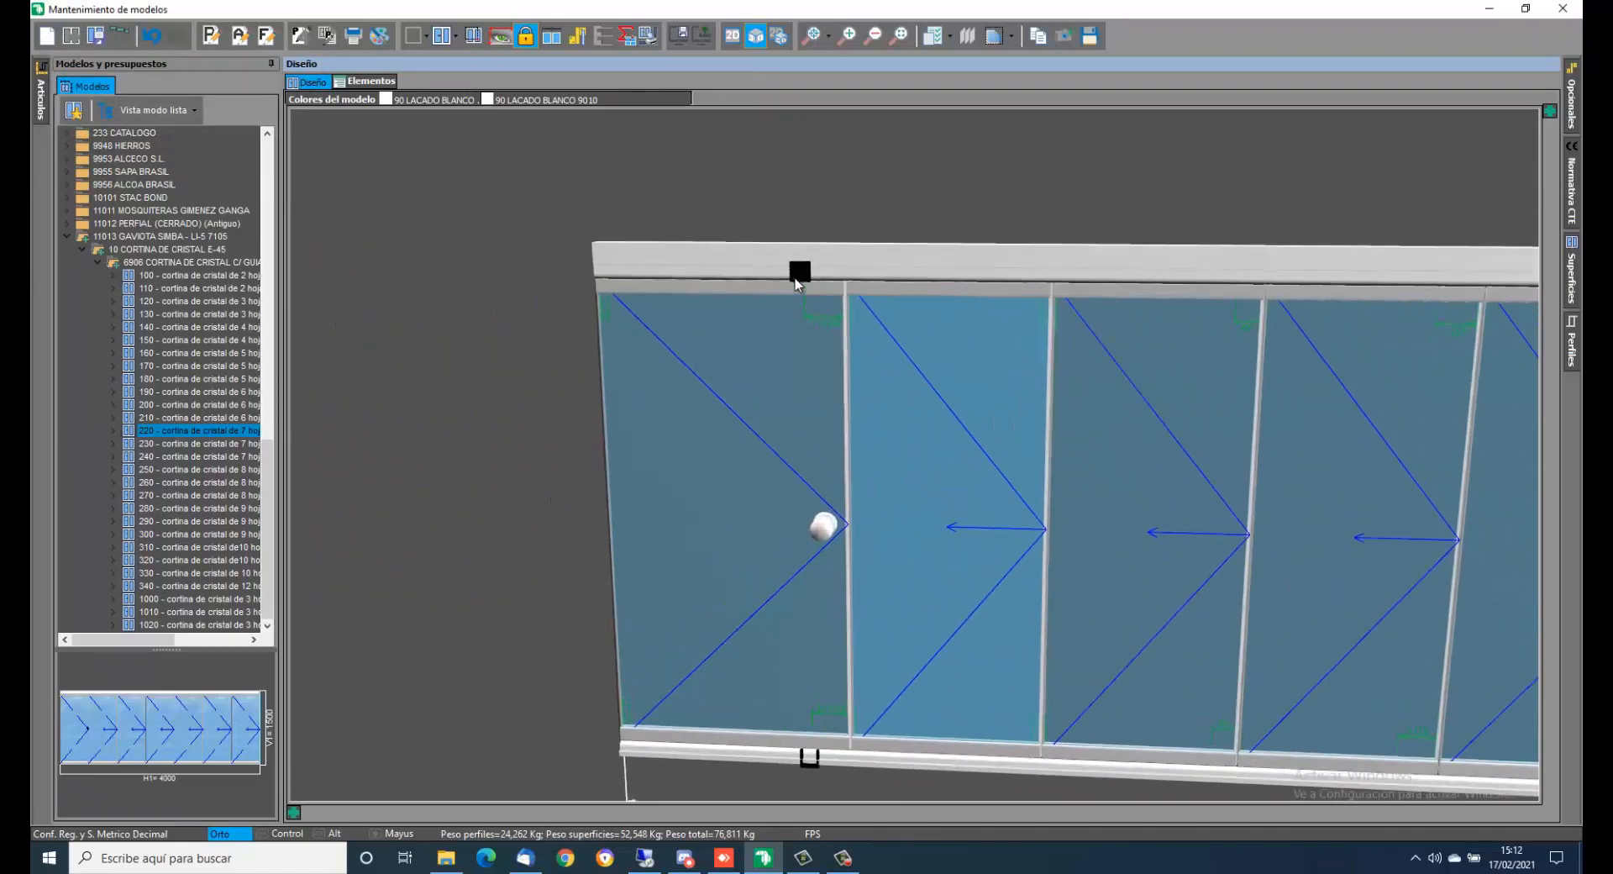
scroll(802, 285, up, 2)
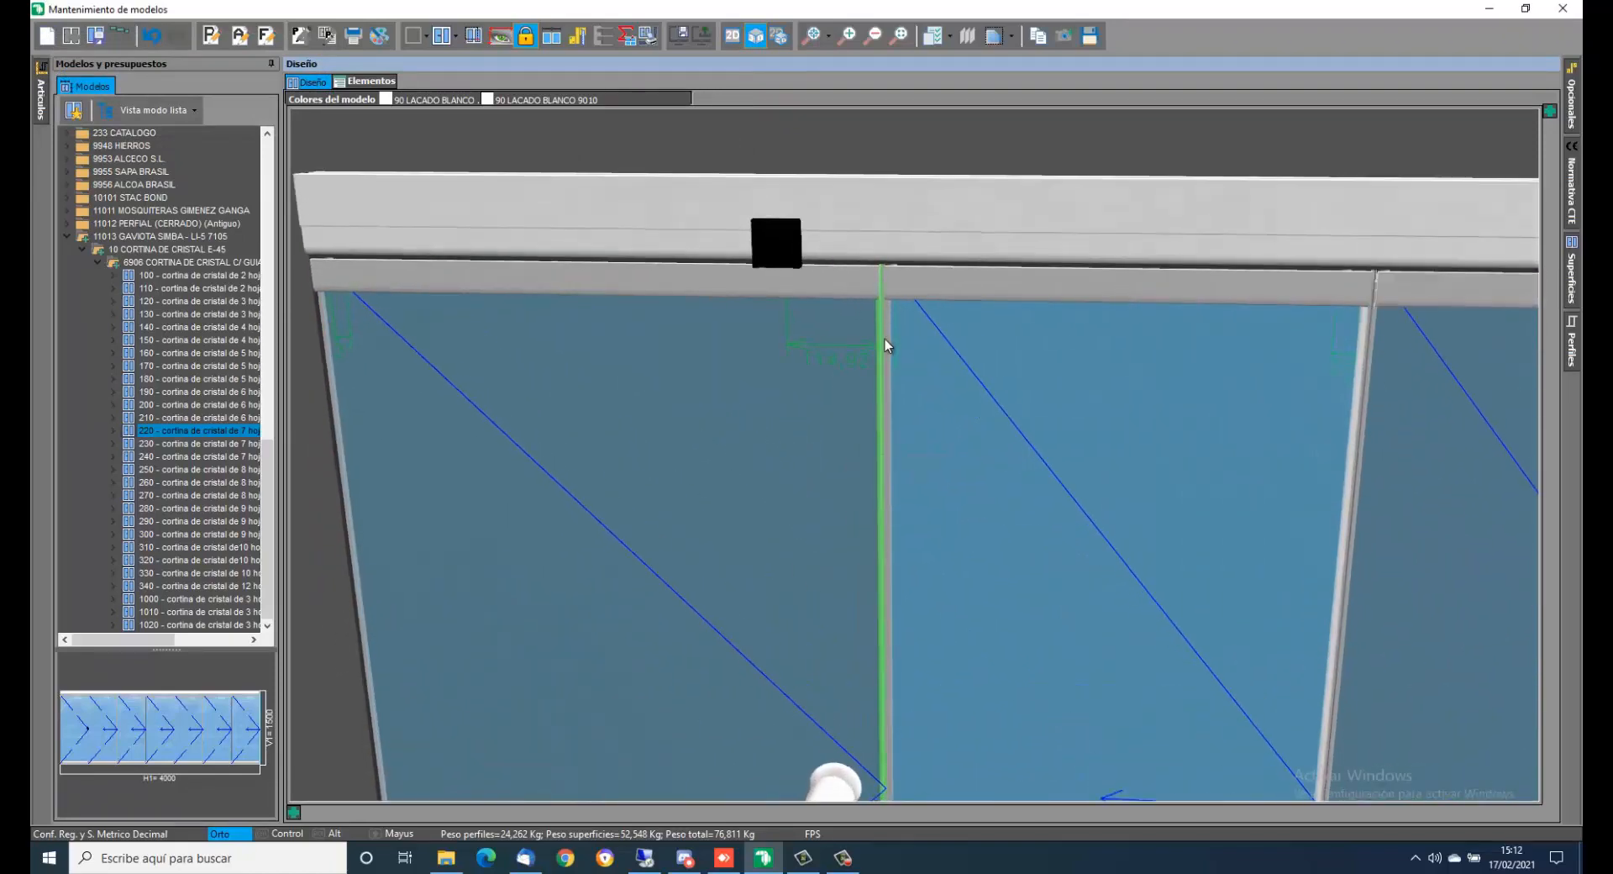
middle_drag(902, 299, 921, 344)
right_click(927, 356)
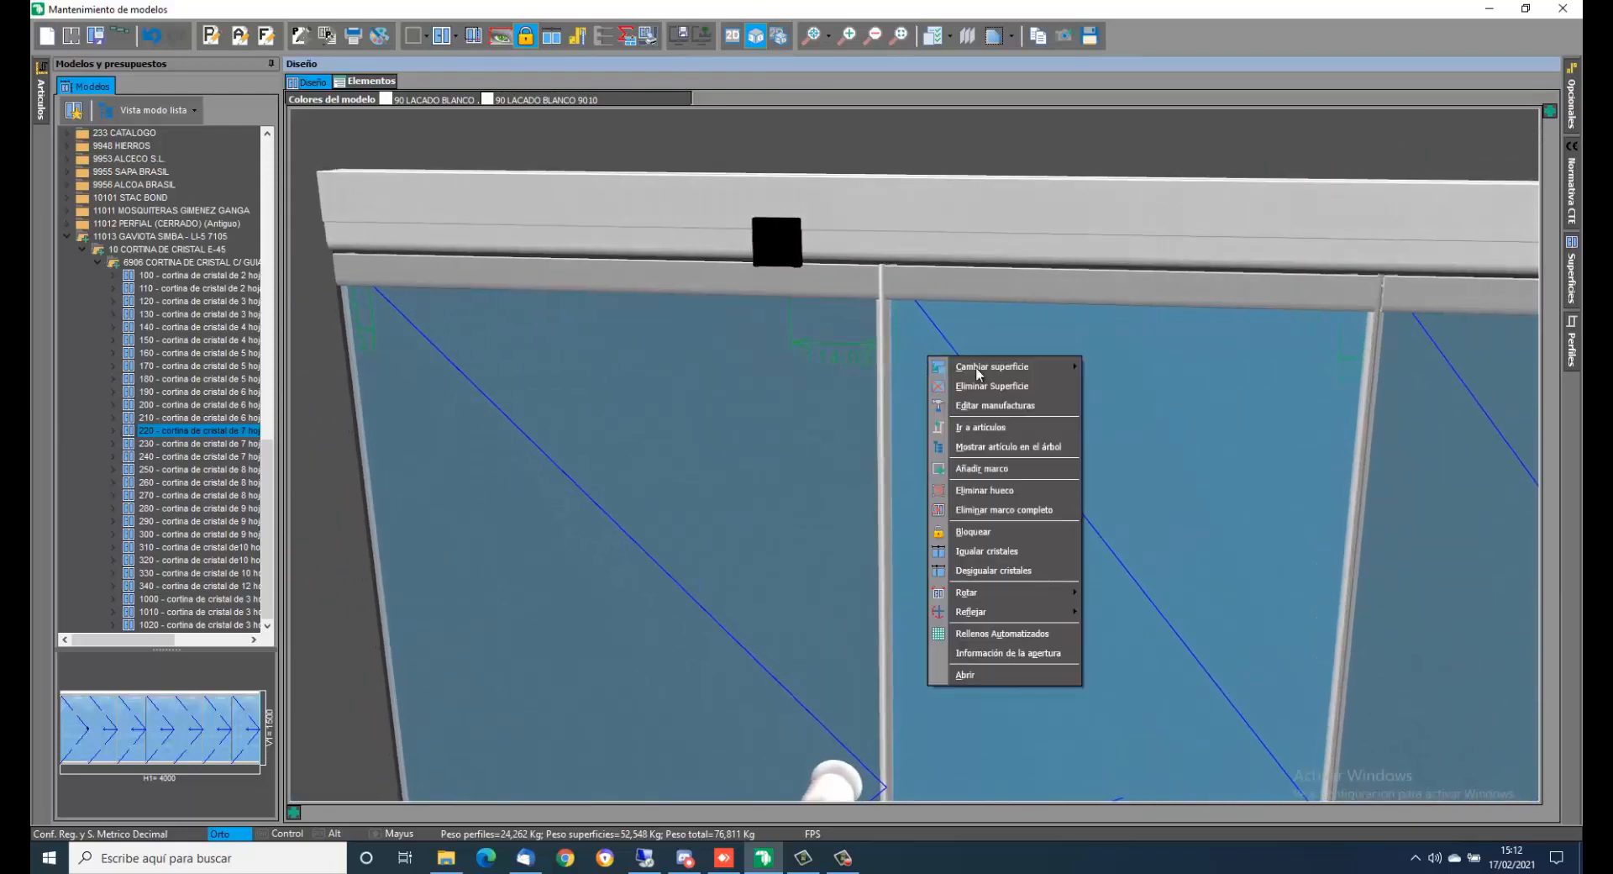
click(986, 677)
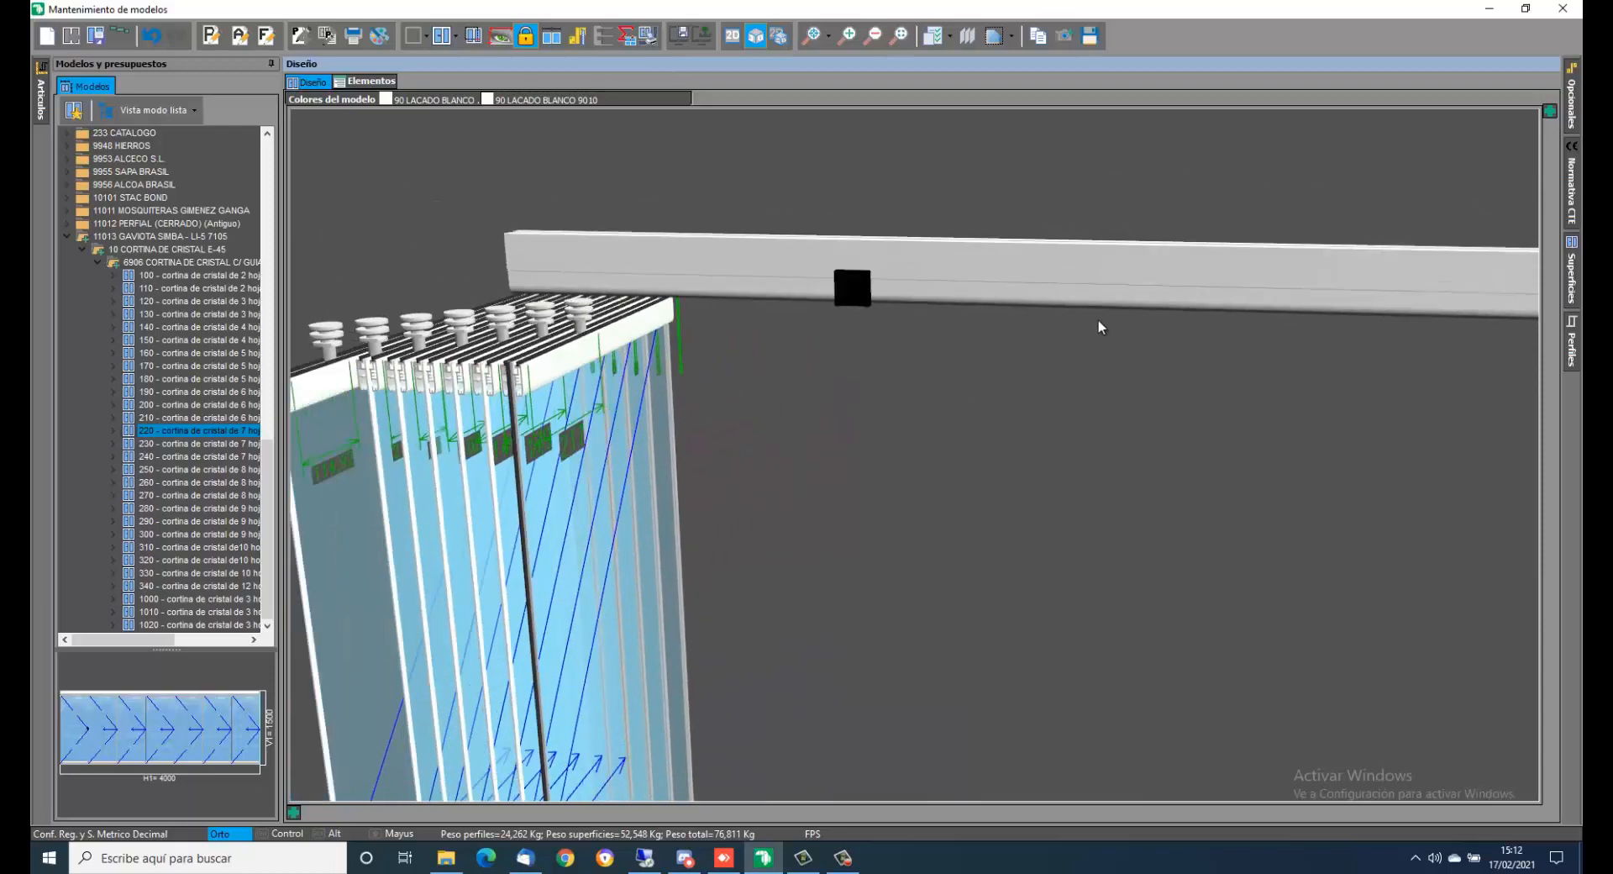
scroll(905, 154, down, 5)
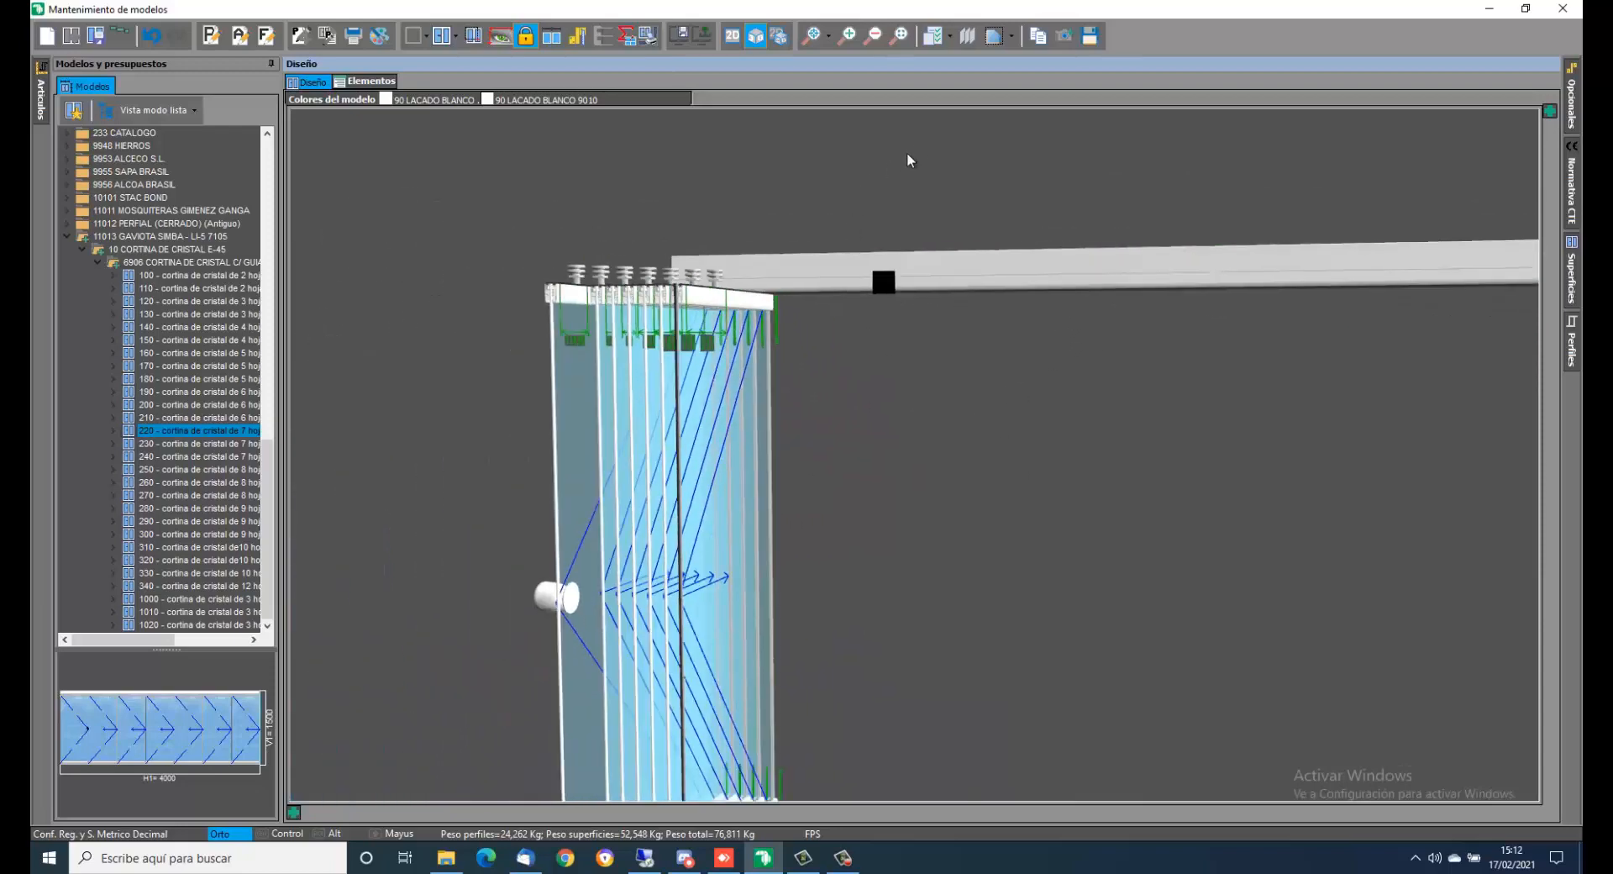
middle_drag(842, 672, 843, 516)
scroll(804, 475, up, 5)
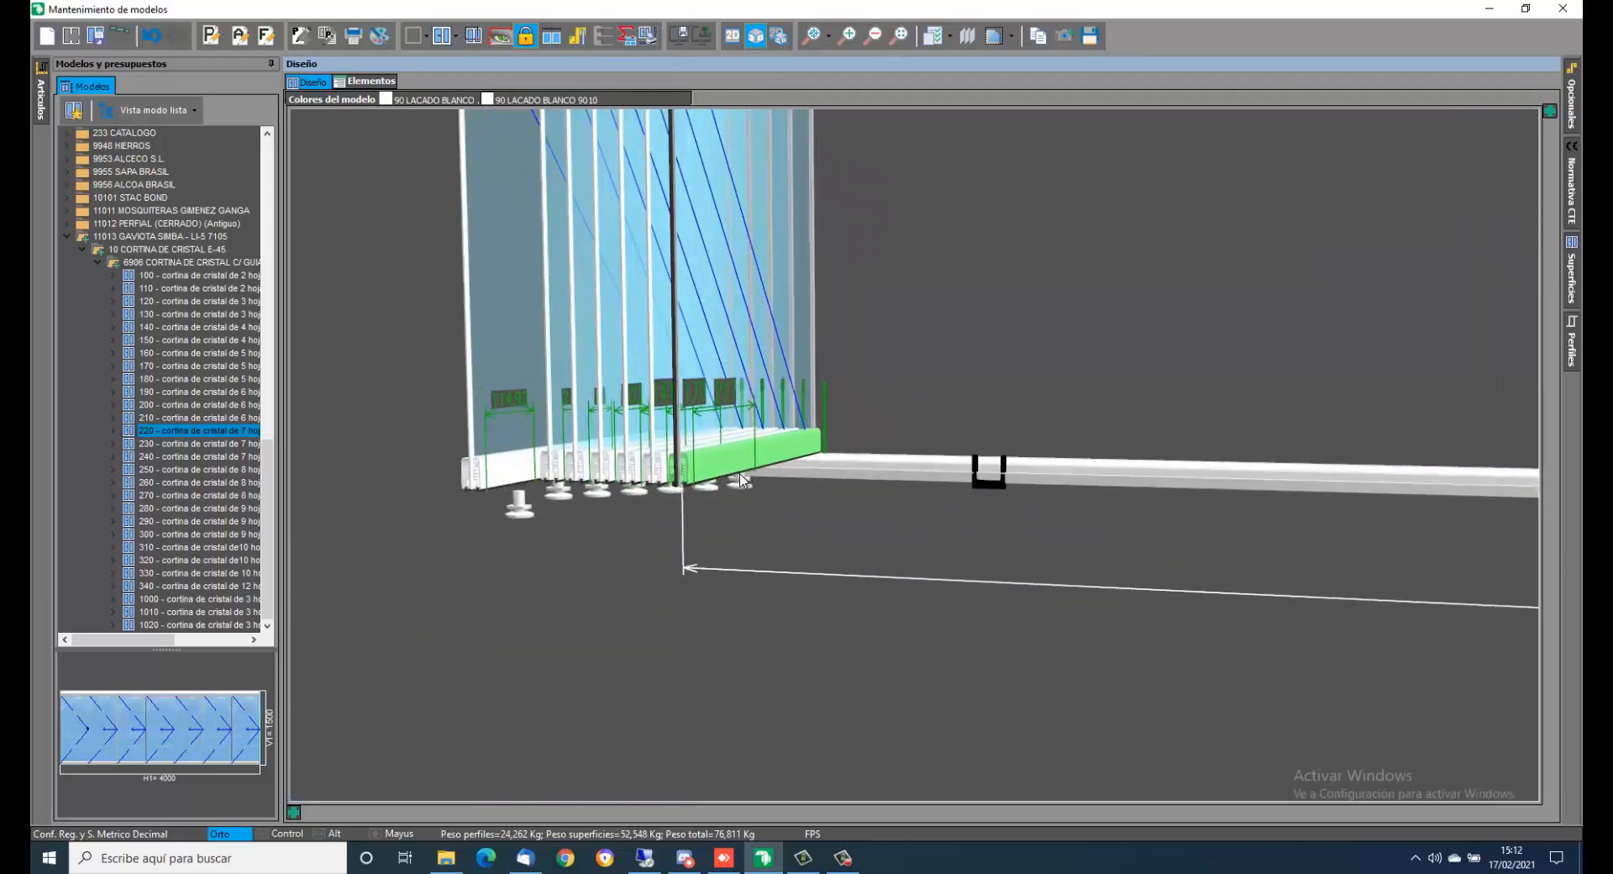
middle_drag(815, 432, 939, 629)
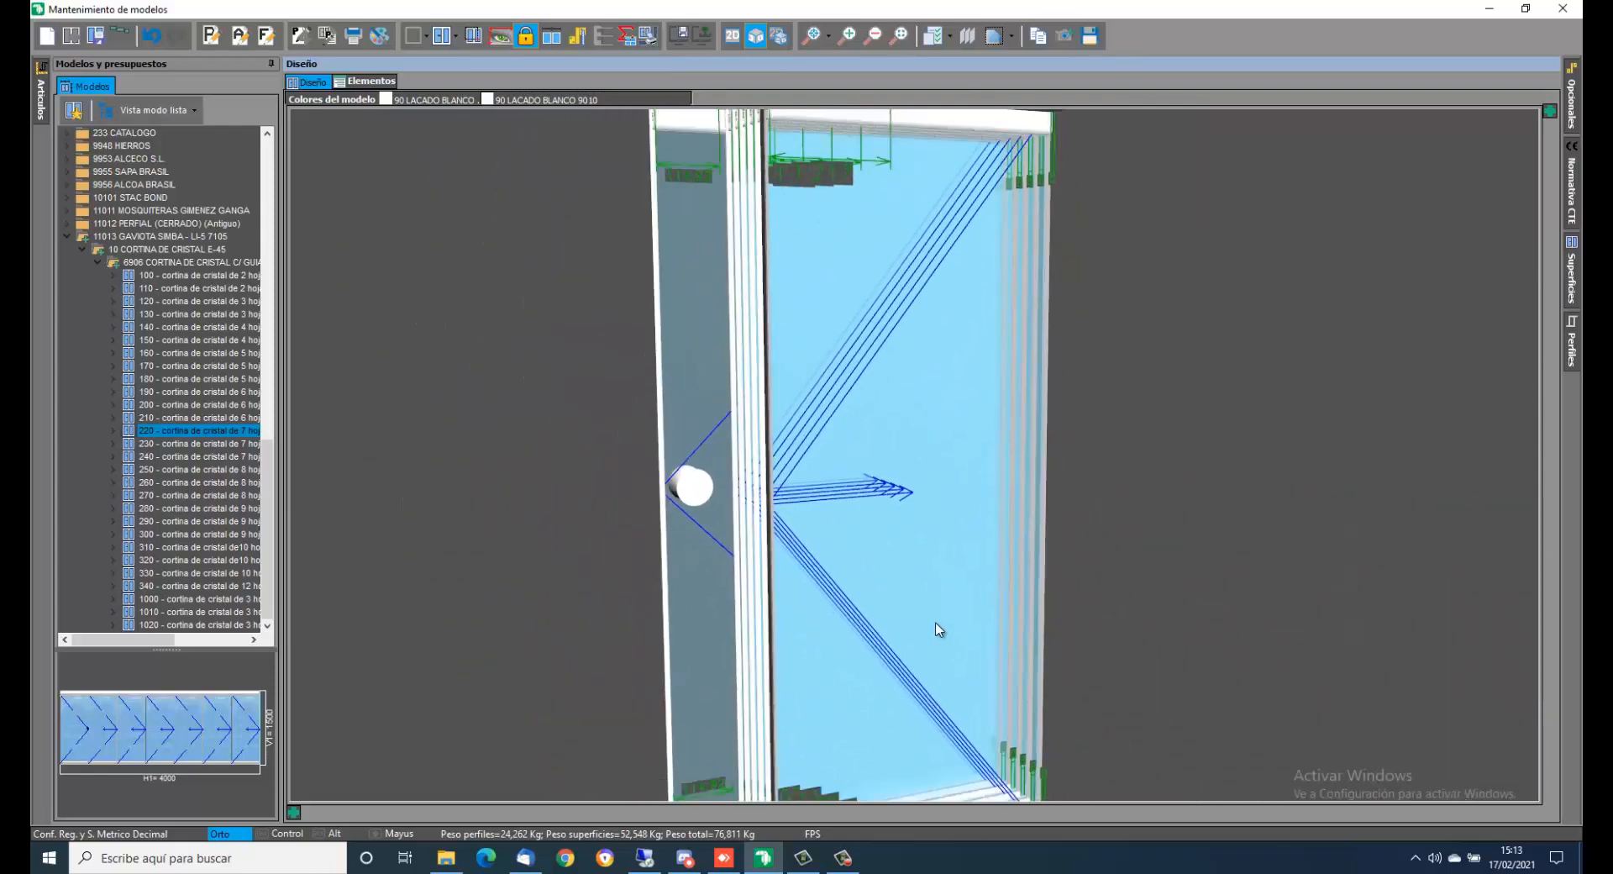
scroll(939, 629, down, 5)
- Clear the current design and load the three-sided glass curtain model 1010
click(47, 36)
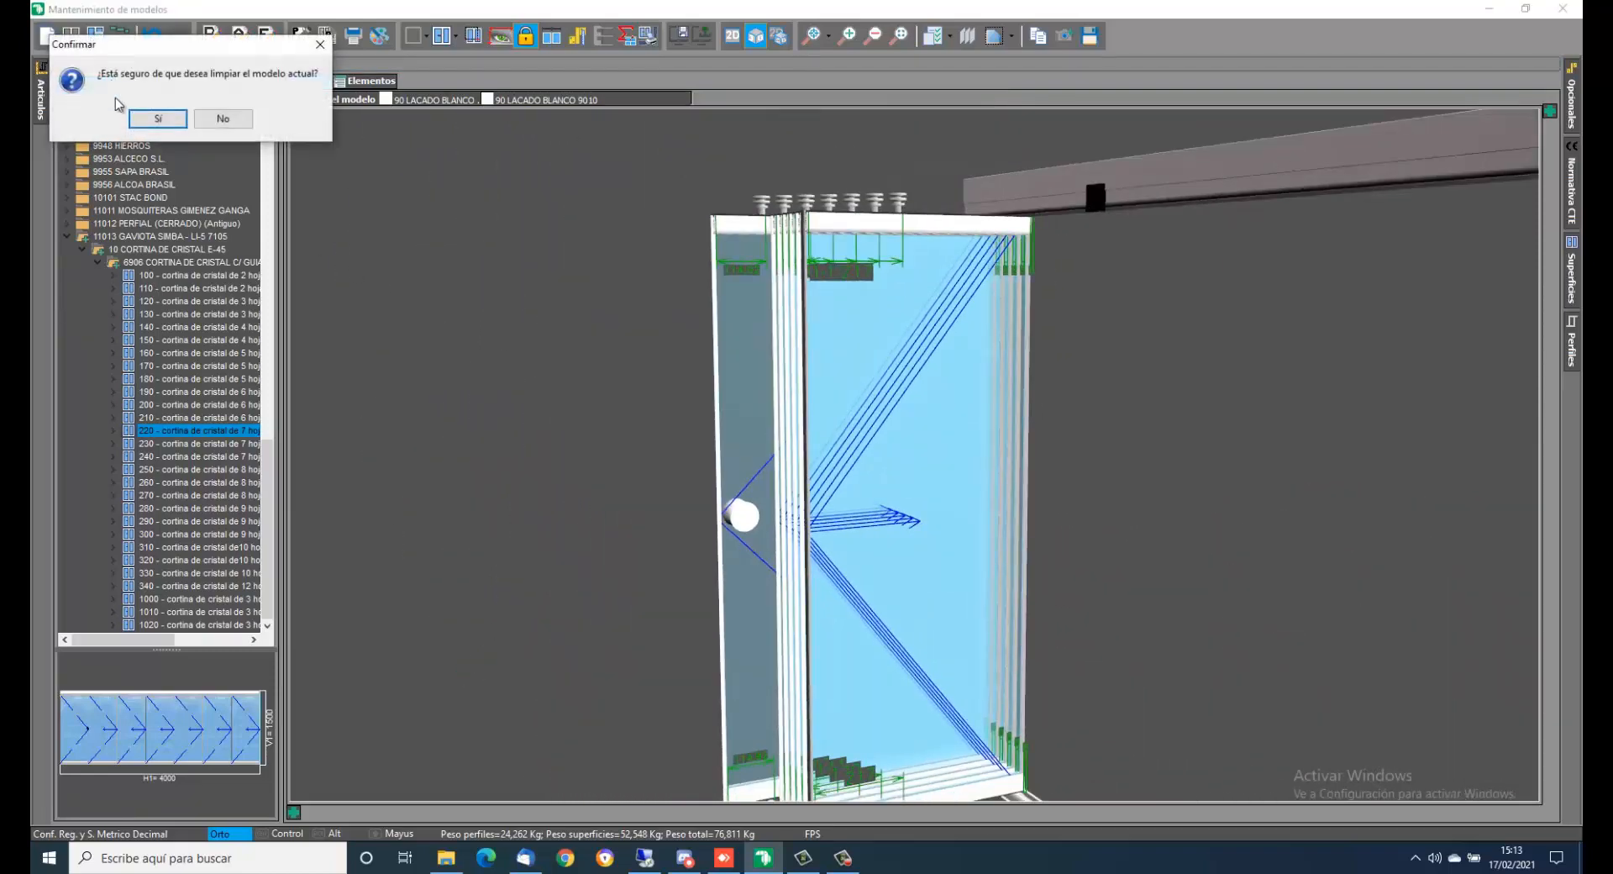
click(157, 118)
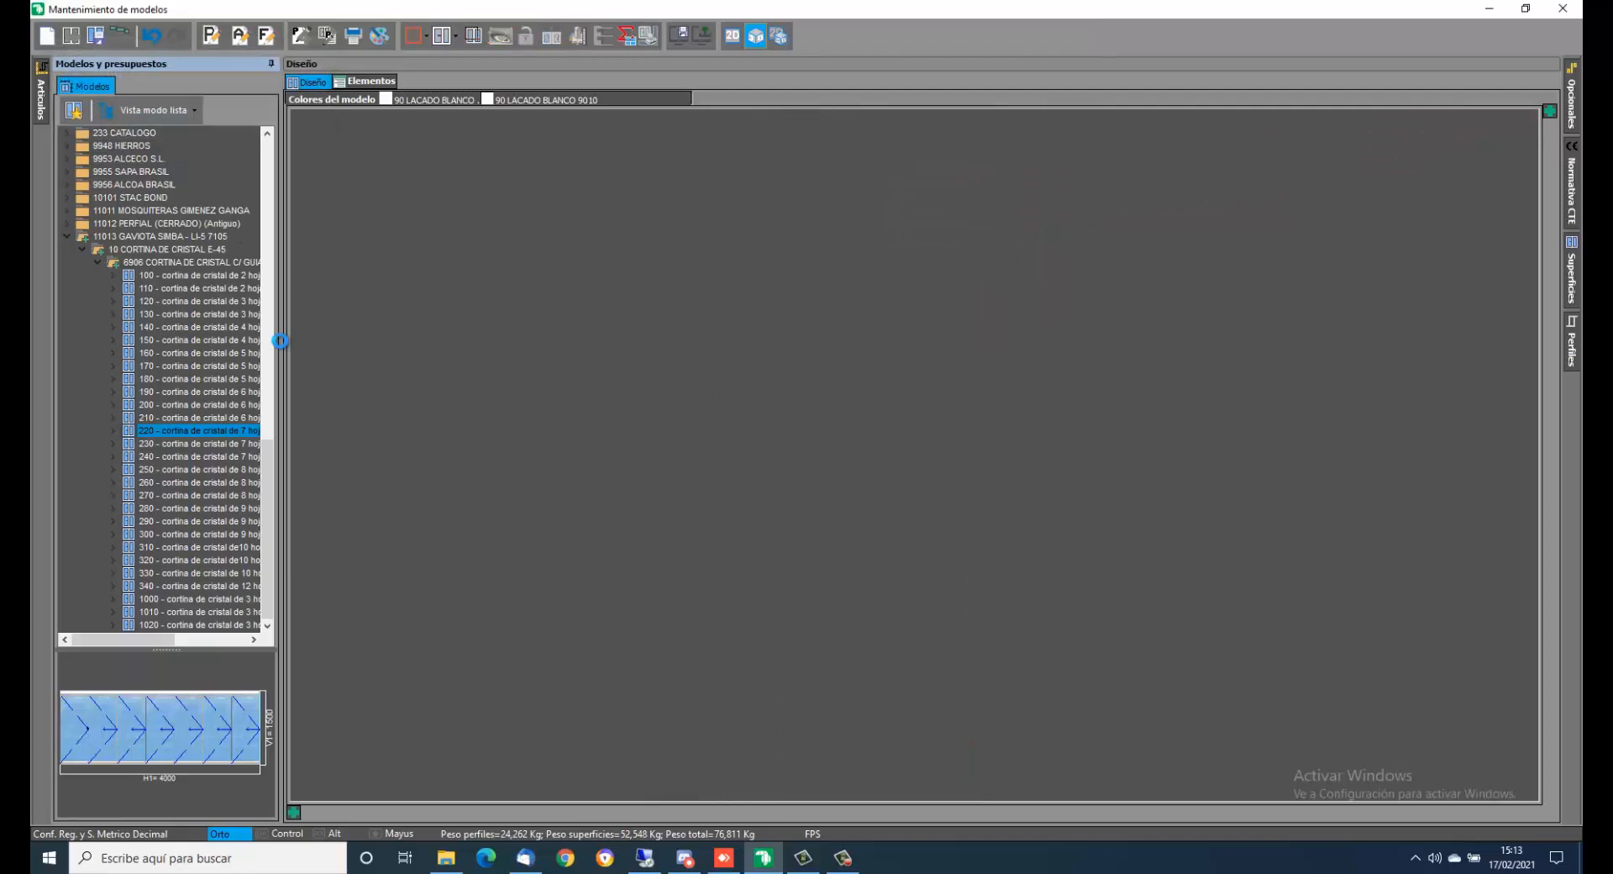
click(252, 600)
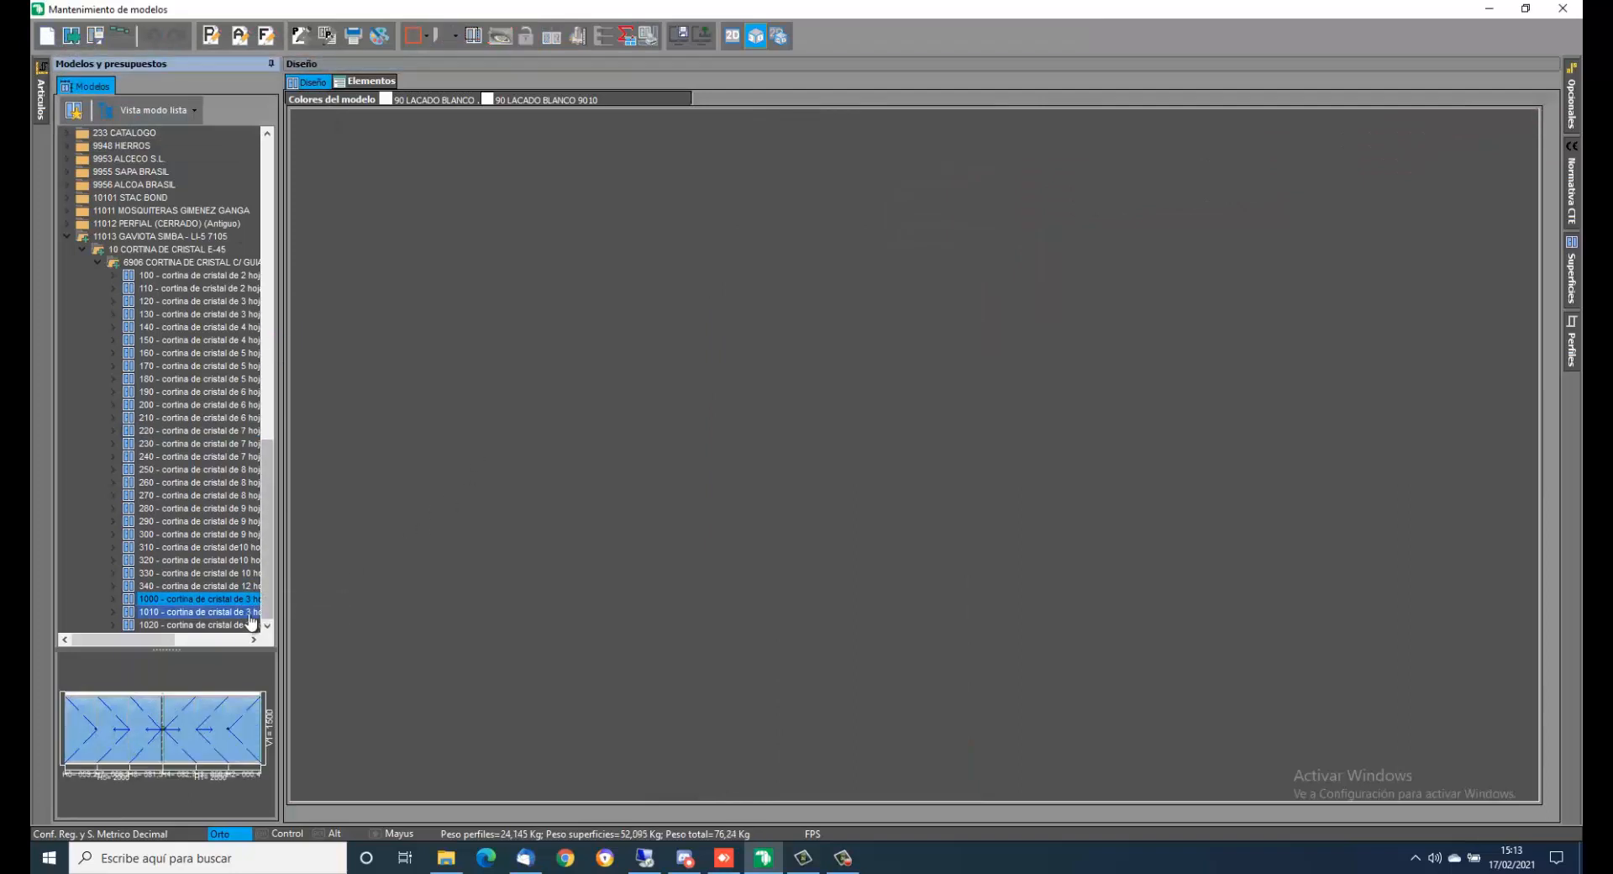
click(251, 616)
click(73, 39)
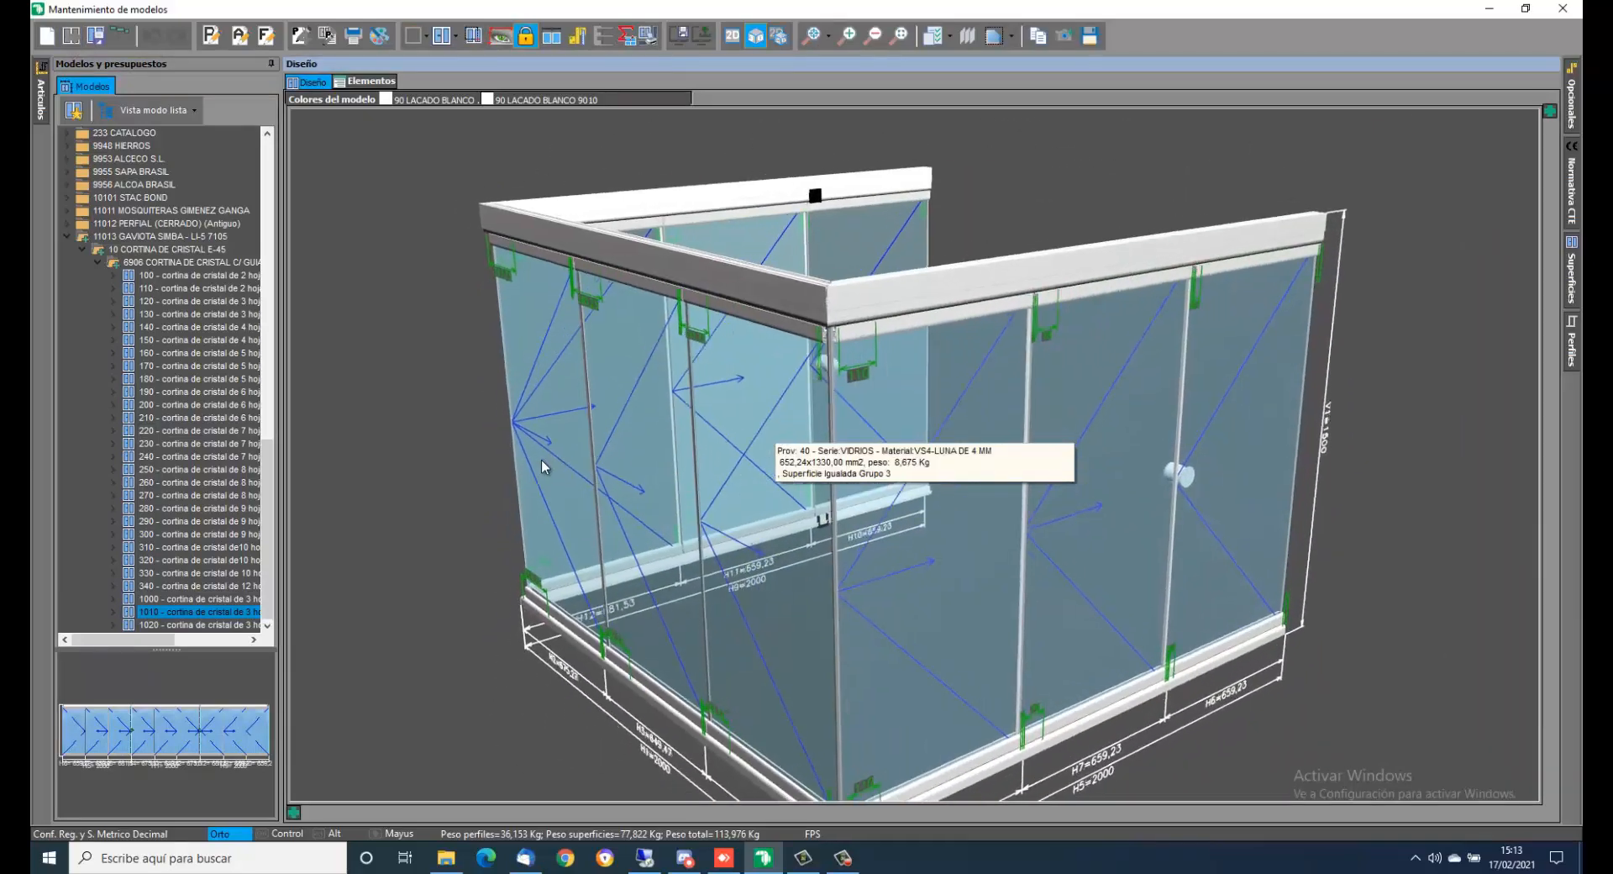
- Open the three-sided curtain's leaves, examine both leaf stacks from several sides, and close the leaves from the stack beside the H4 end
right_click(949, 569)
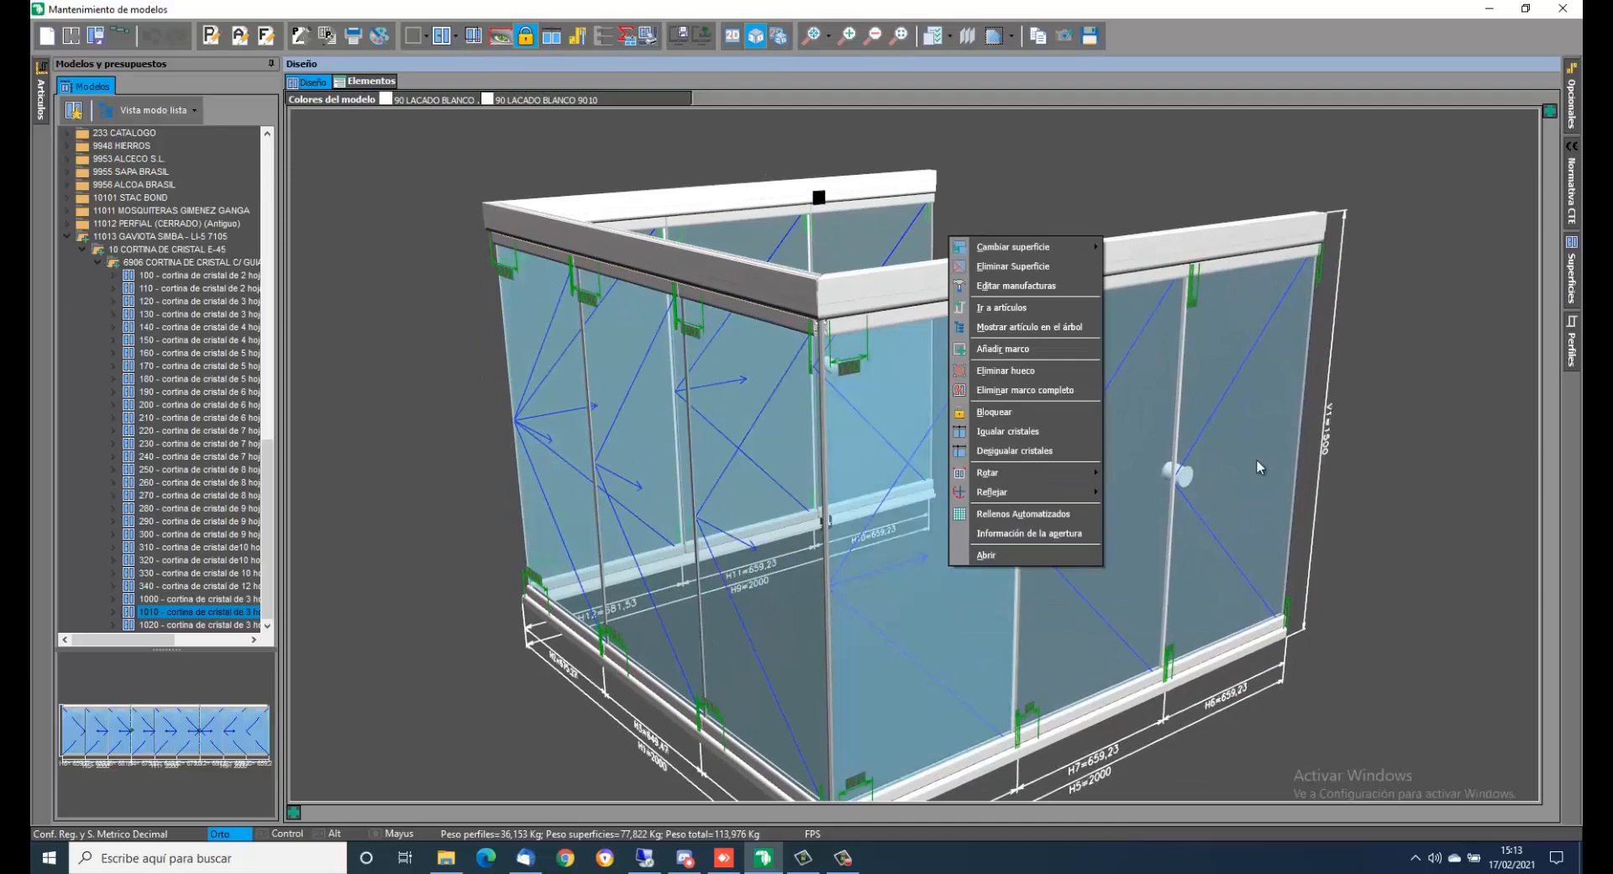
click(1016, 556)
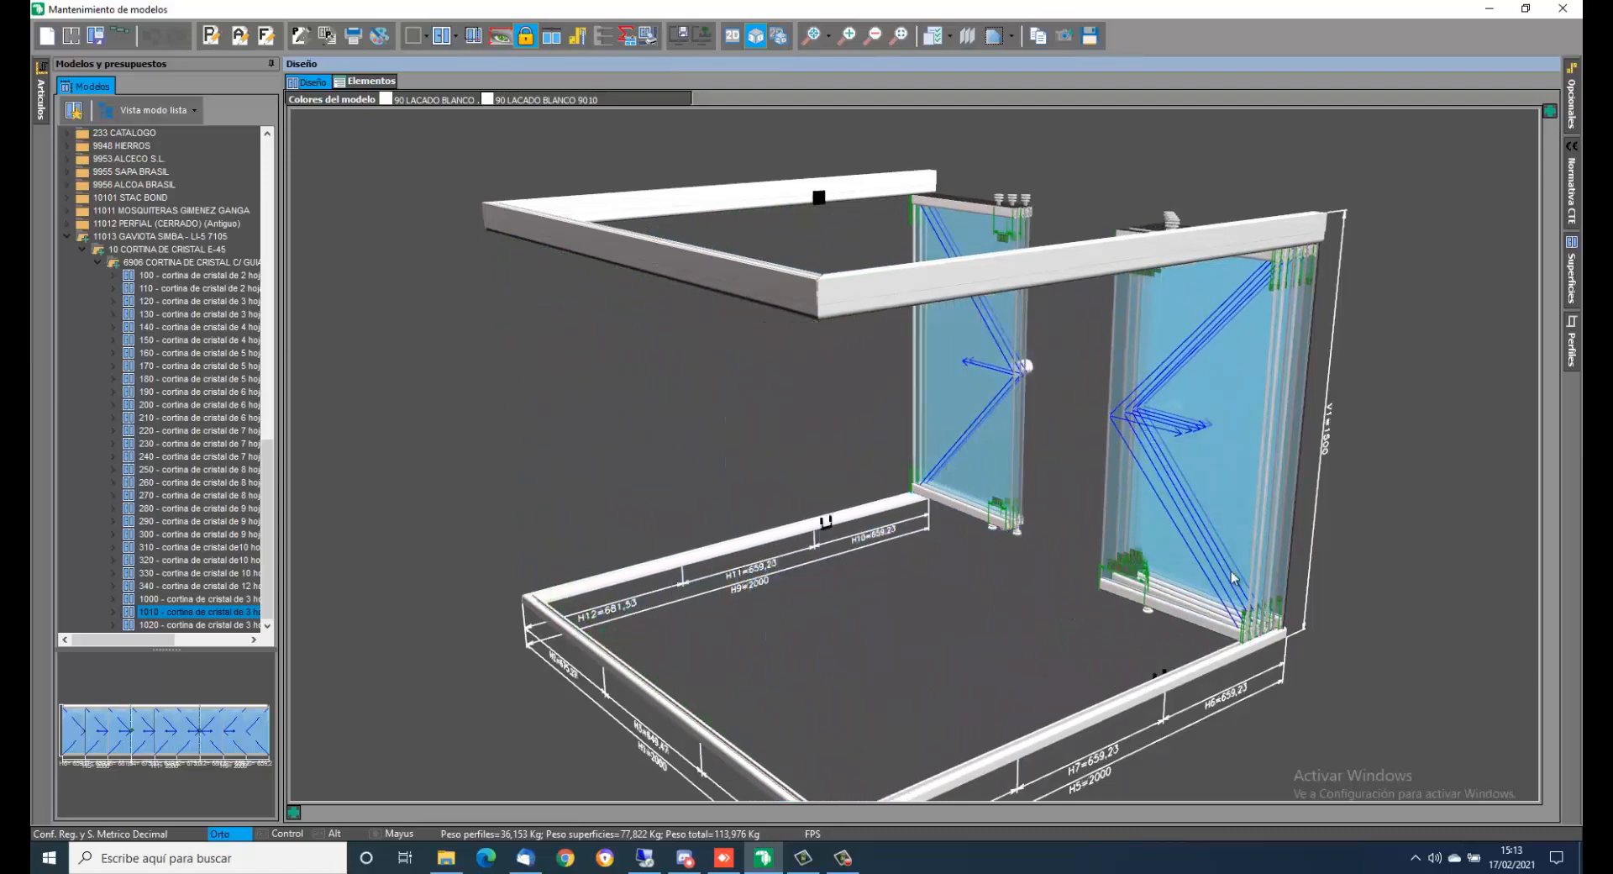
middle_drag(1037, 585, 1030, 561)
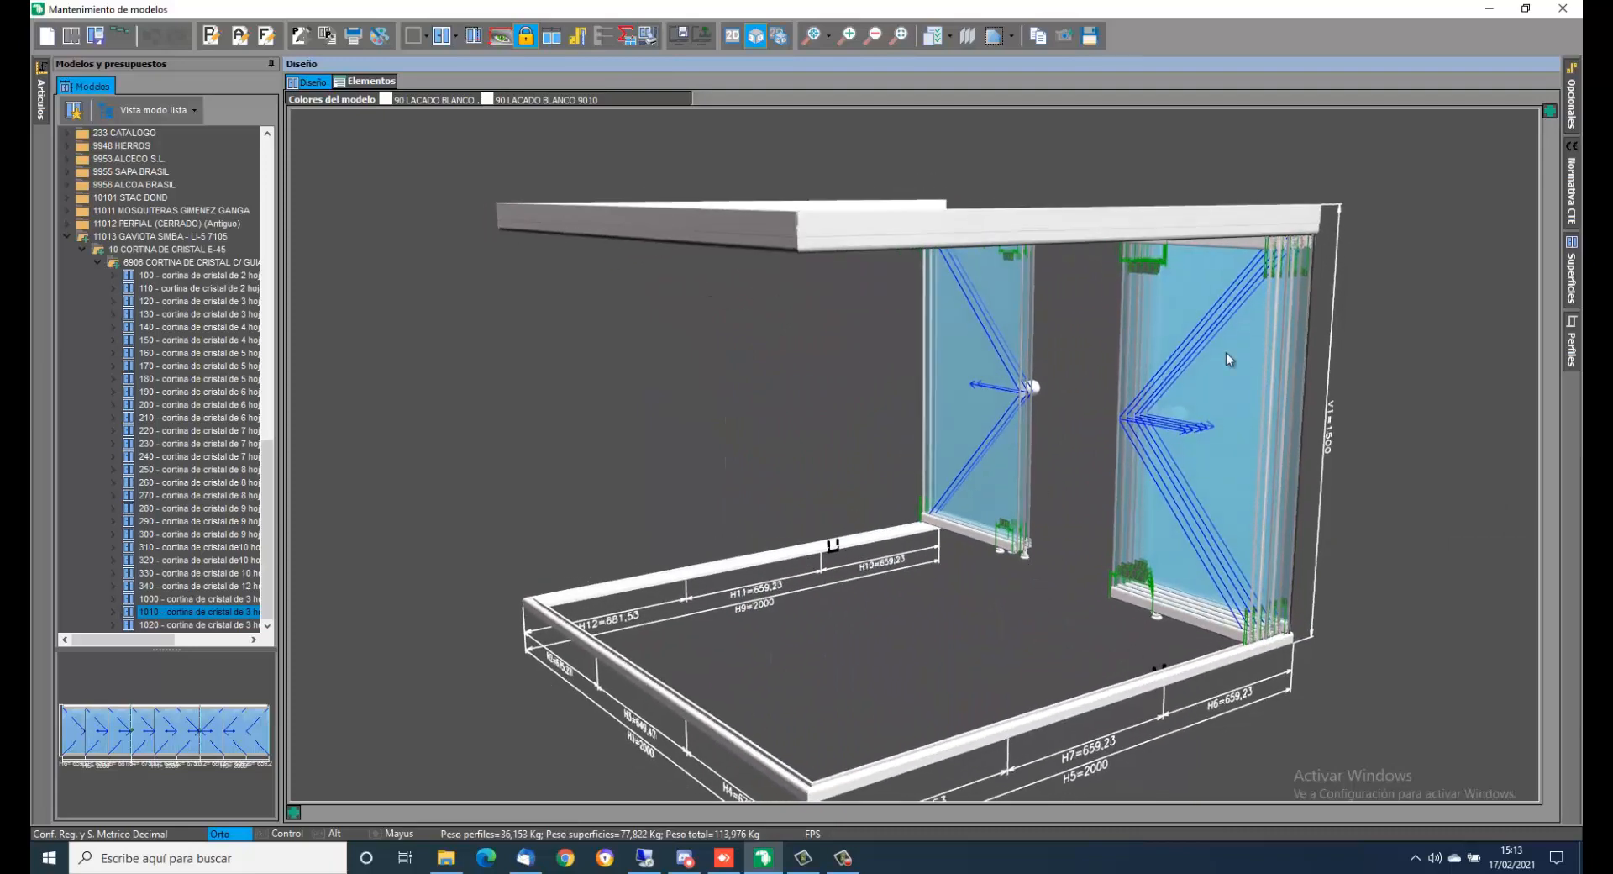
middle_drag(1008, 697, 910, 706)
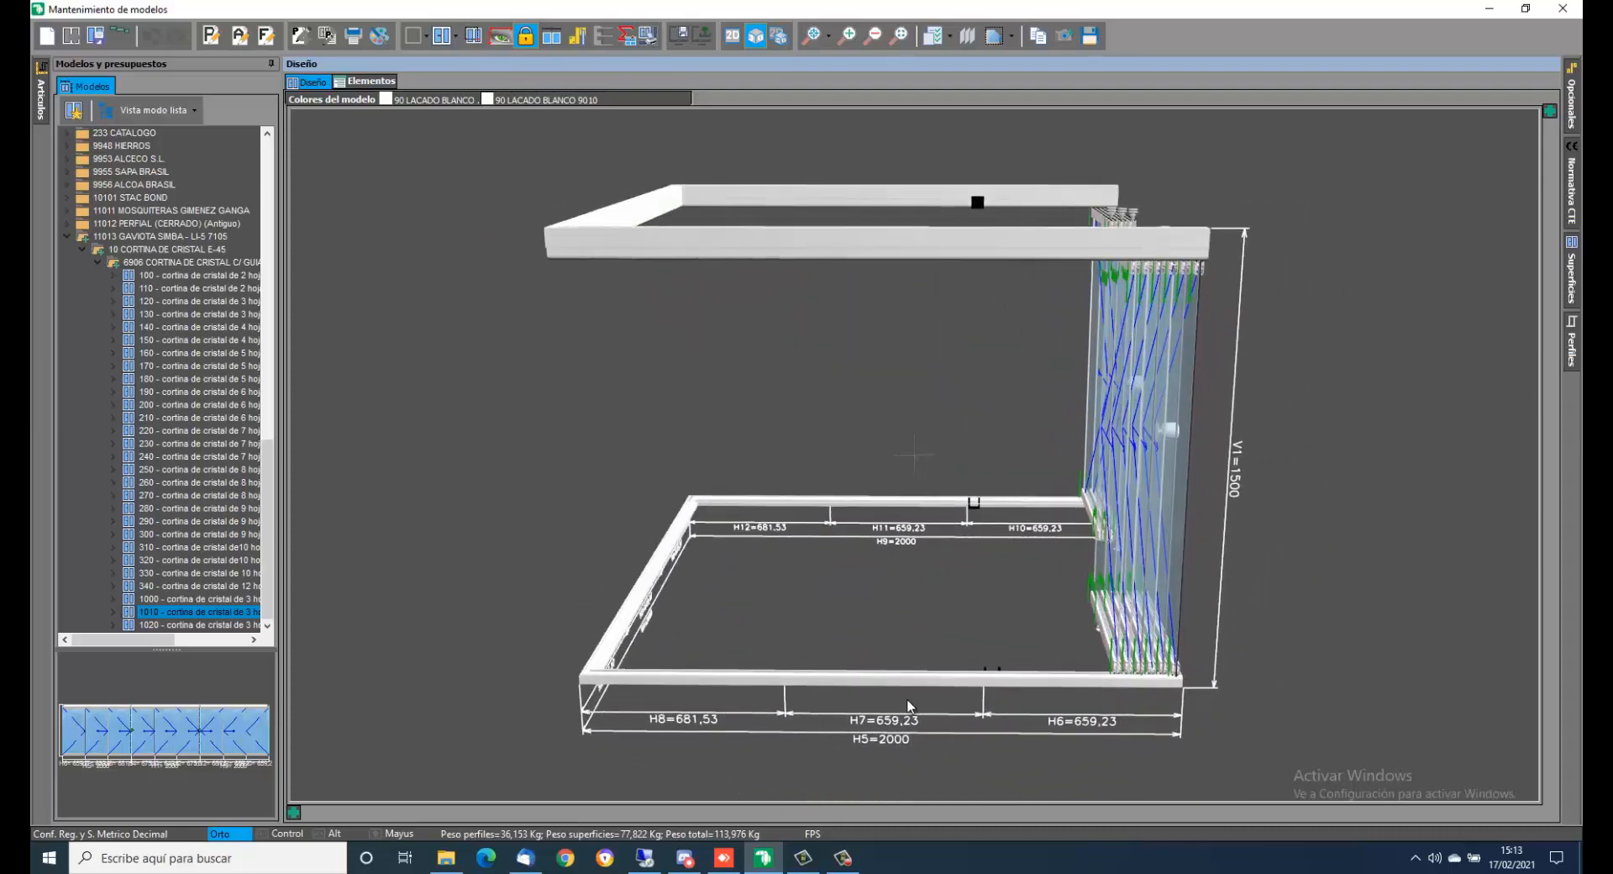
middle_drag(804, 733, 1130, 714)
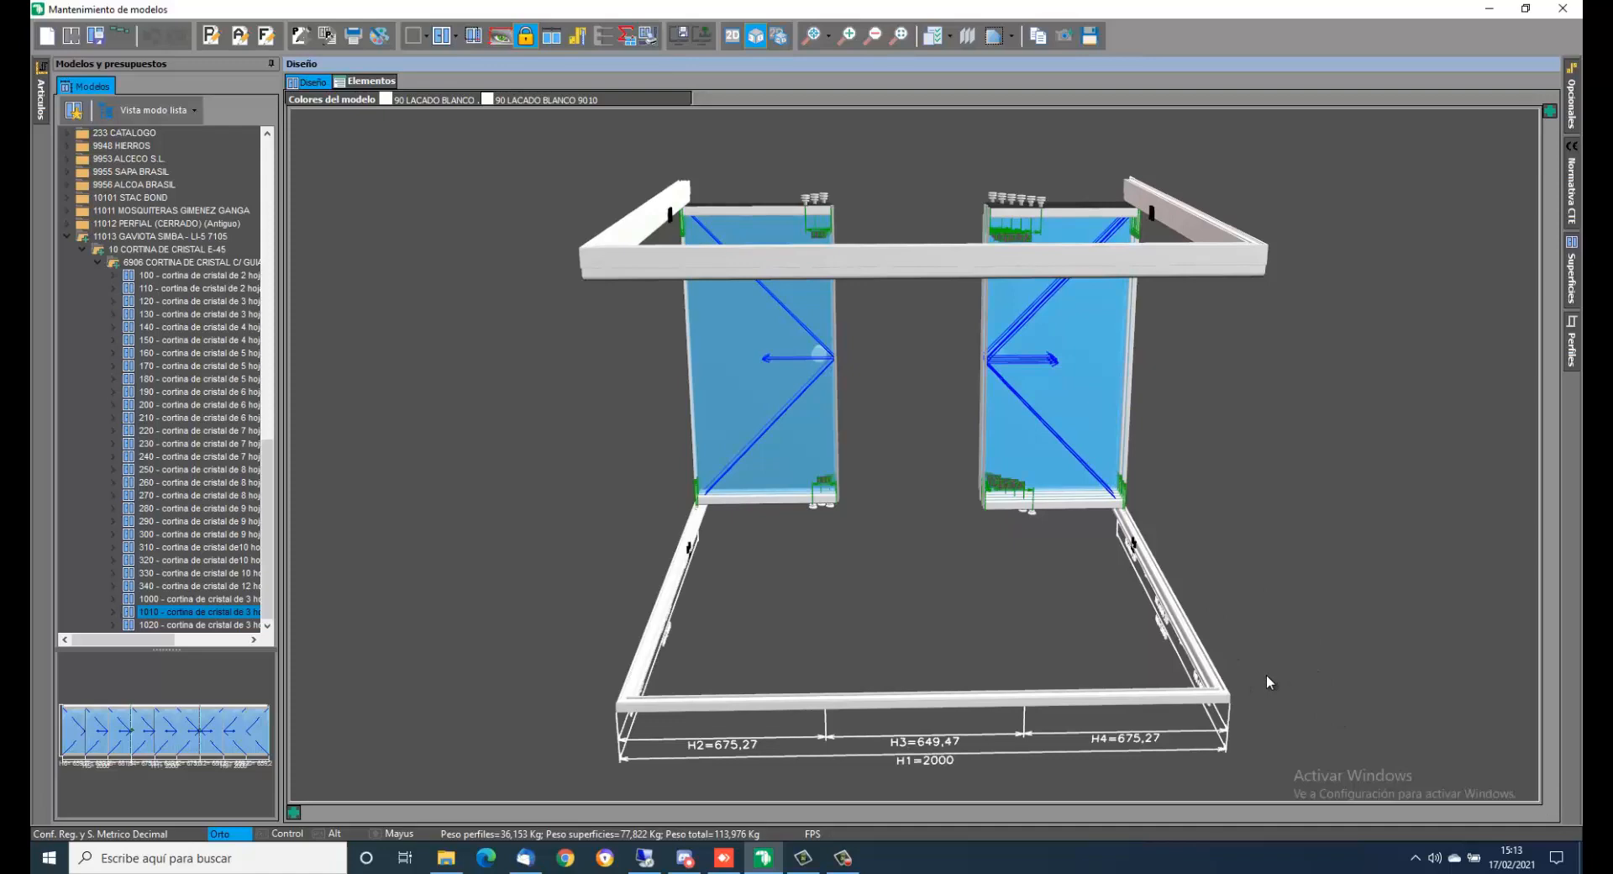
middle_drag(1260, 682, 1207, 687)
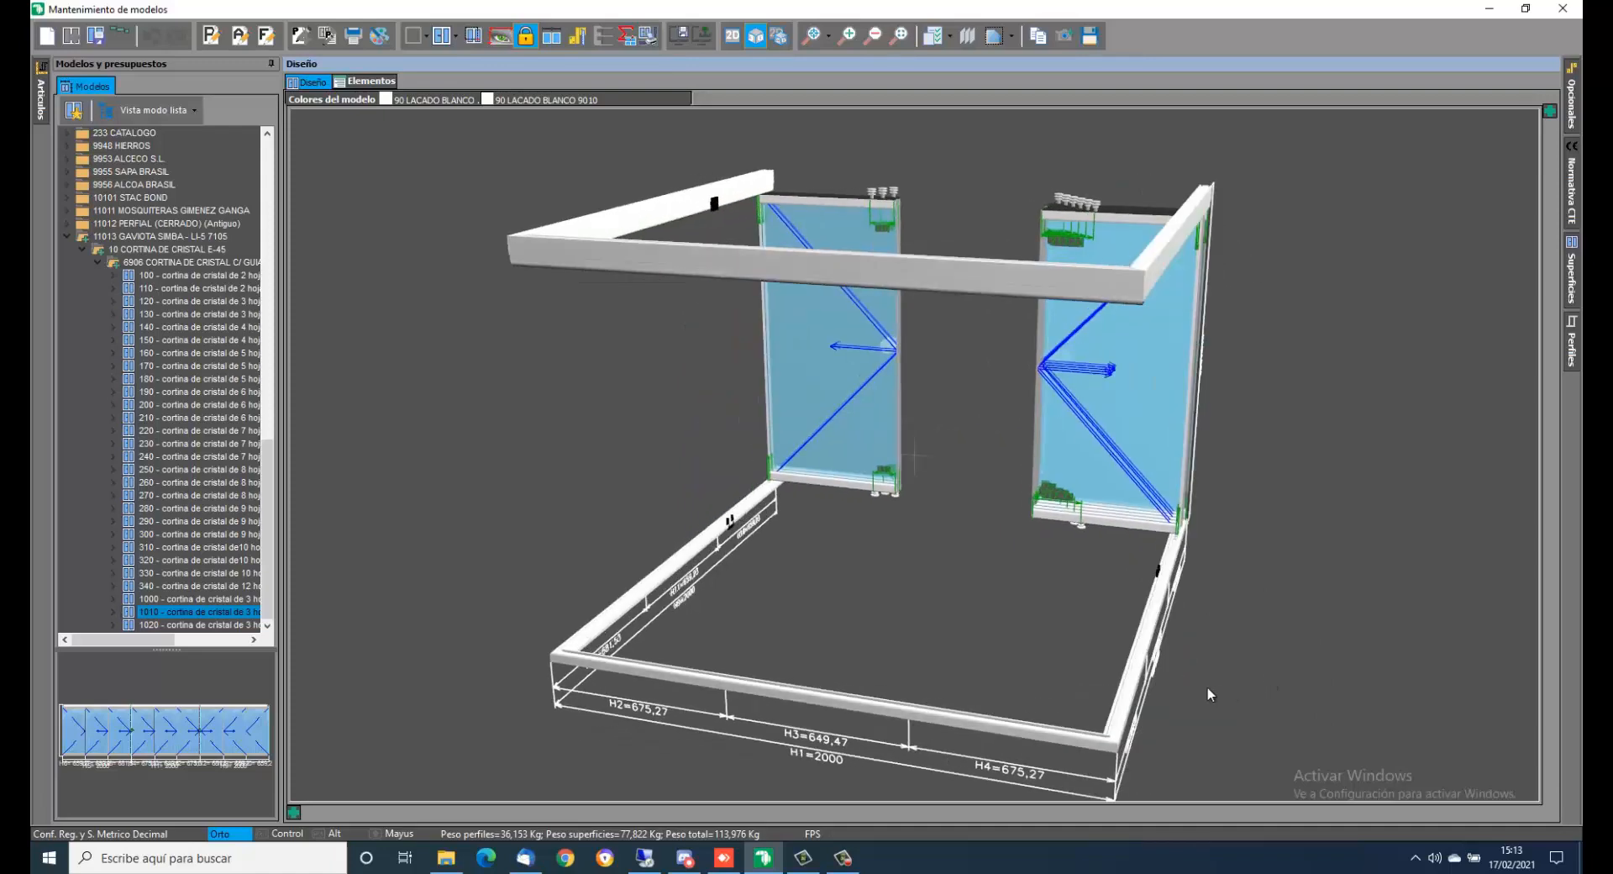
right_click(1163, 497)
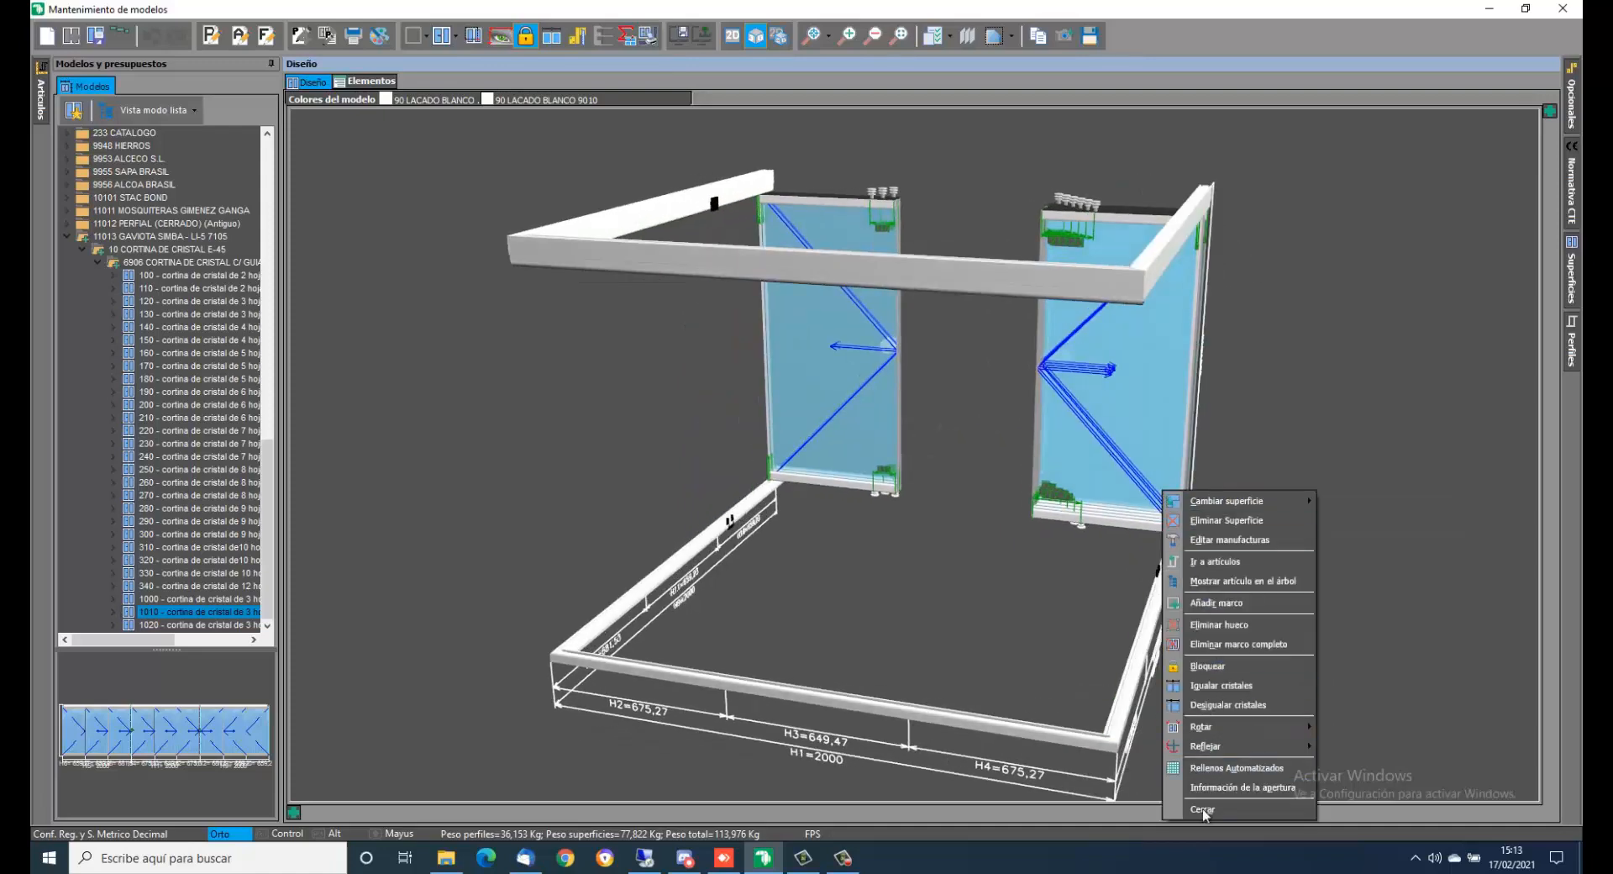
click(1218, 811)
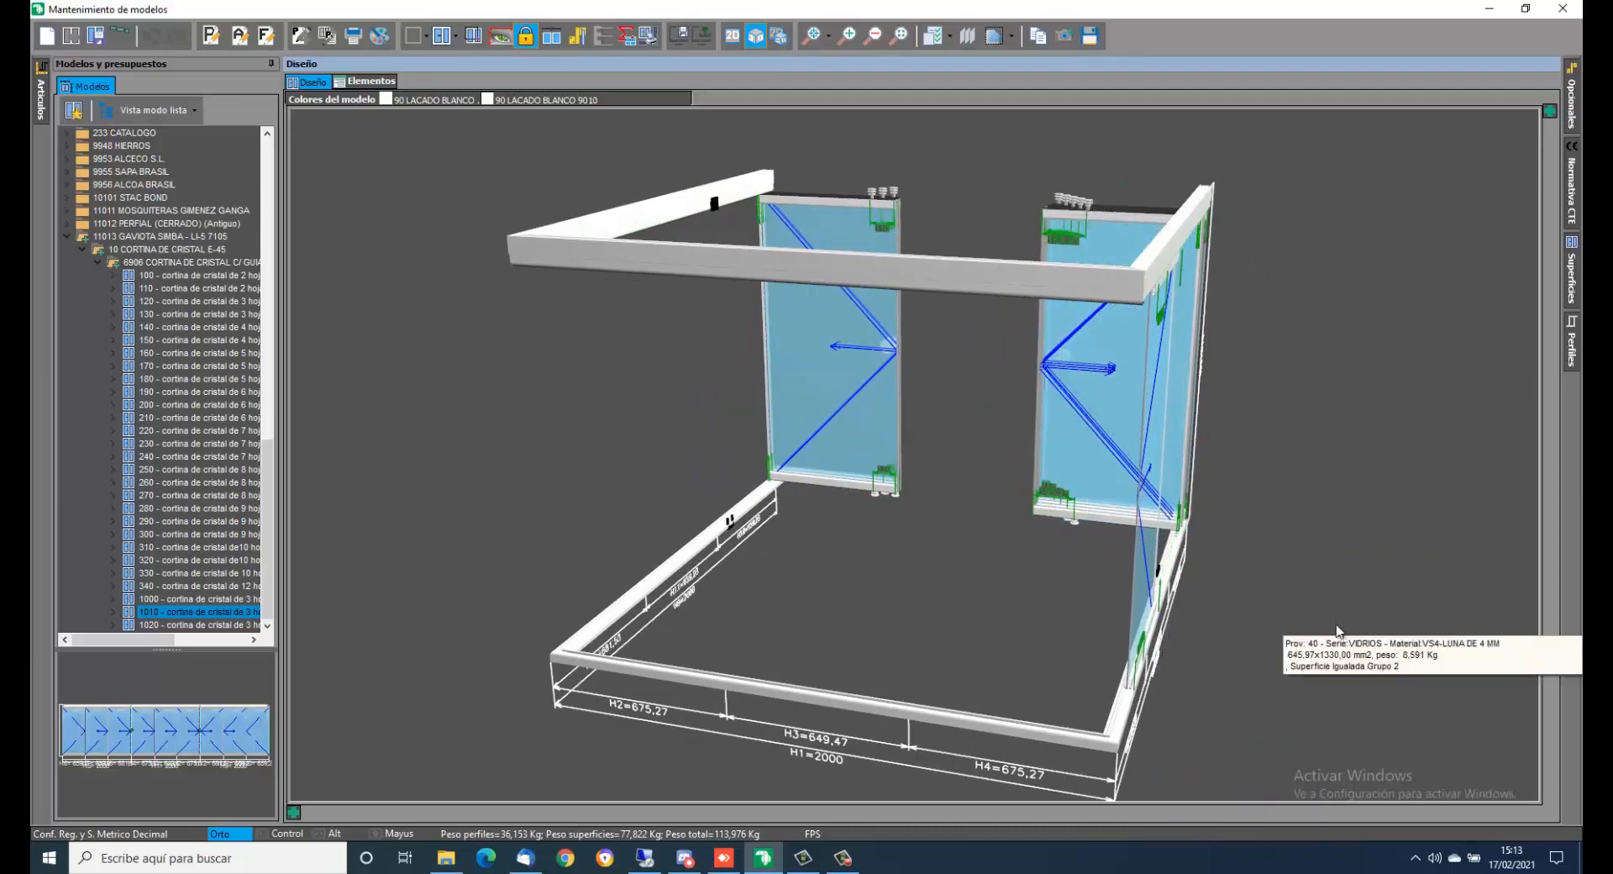